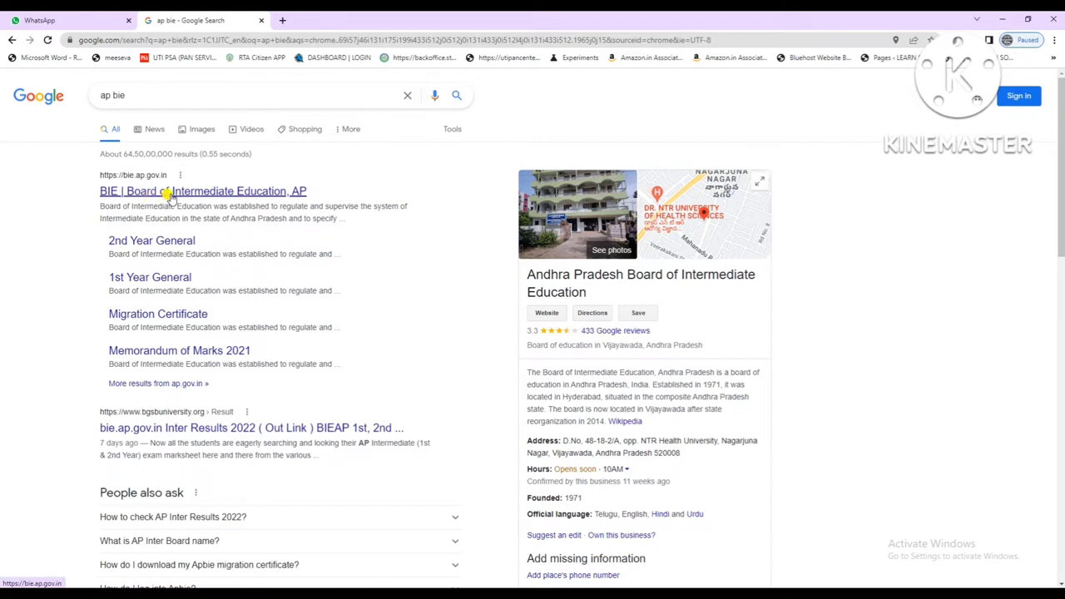
Open the 'BIE | Board of Intermediate Education, AP' result from the ap bie search.
click(169, 195)
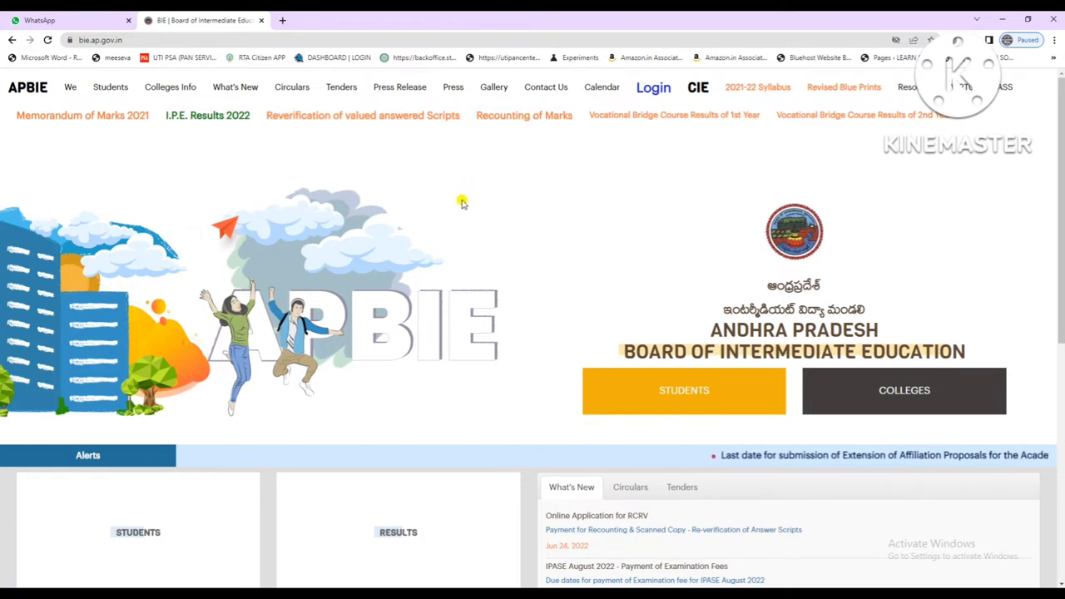
Open the Reverification of valued answered Scripts form and enter hall ticket, birth date and e-mail.
click(361, 120)
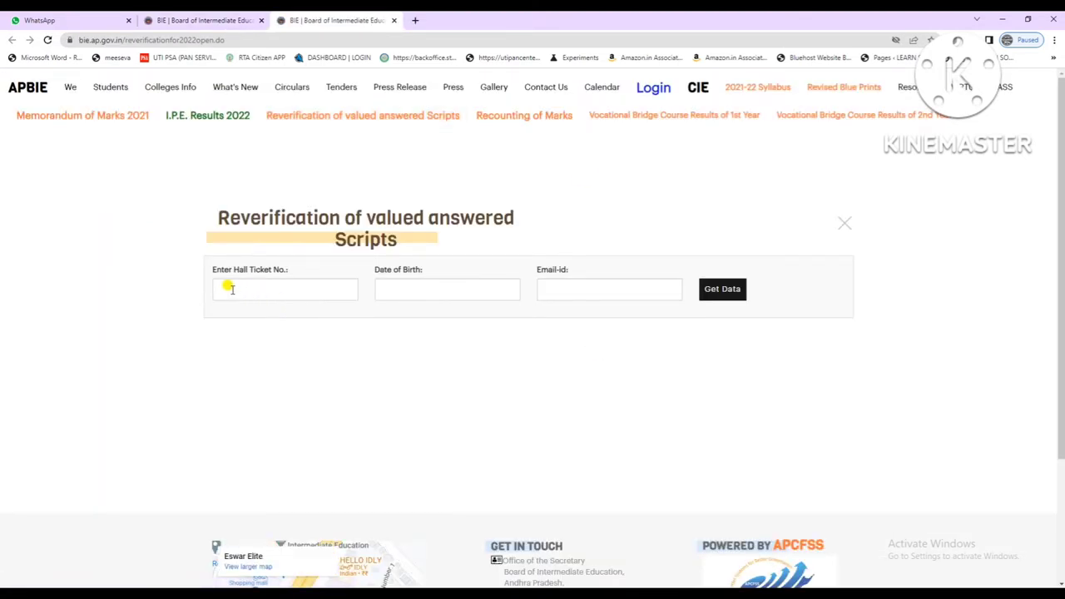
click(229, 288)
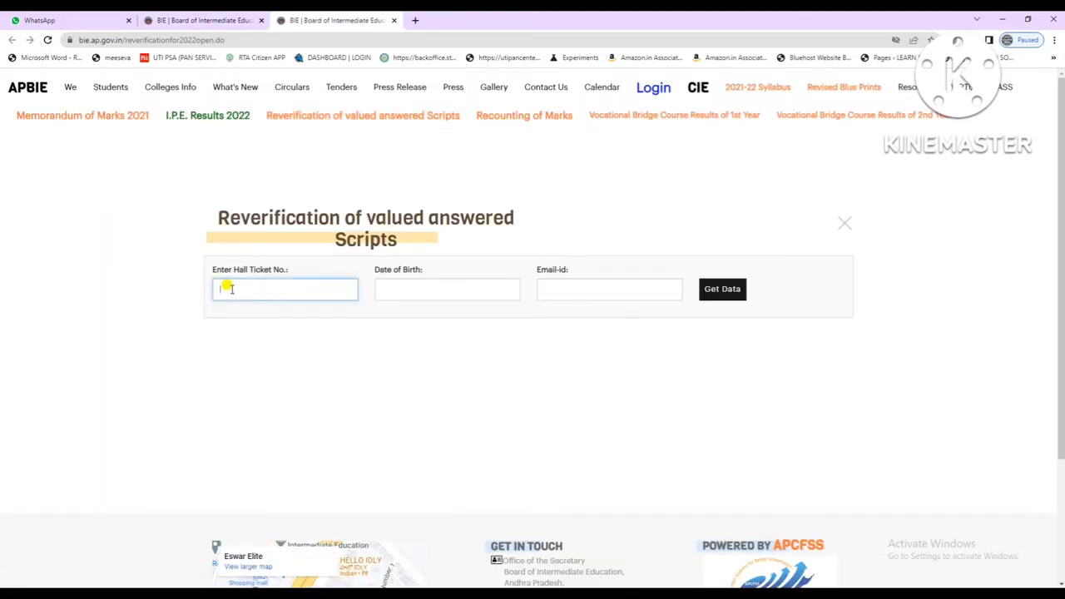
click(378, 287)
click(542, 288)
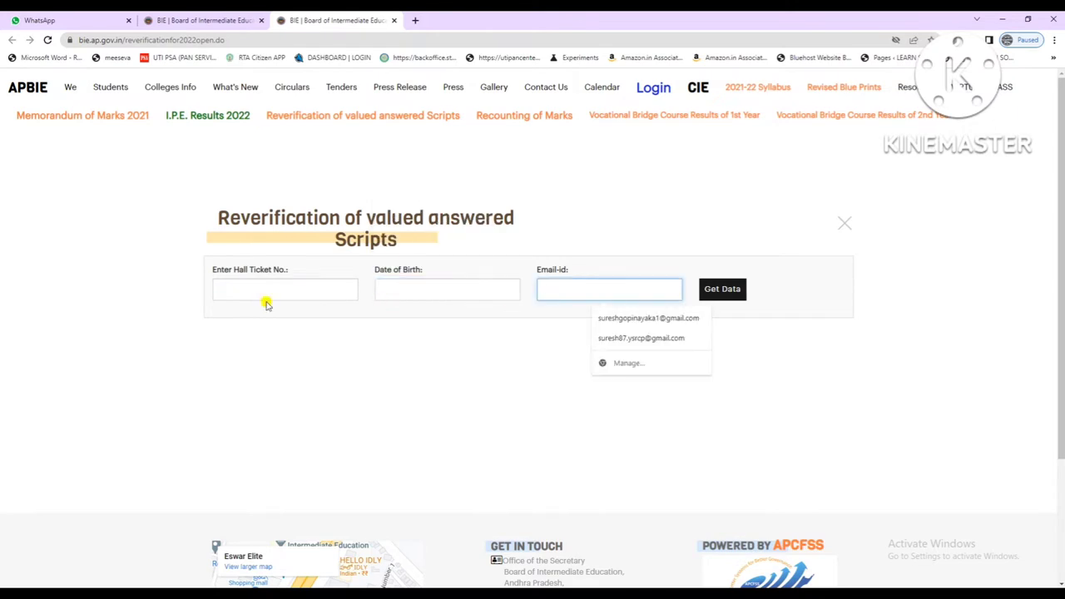
click(268, 293)
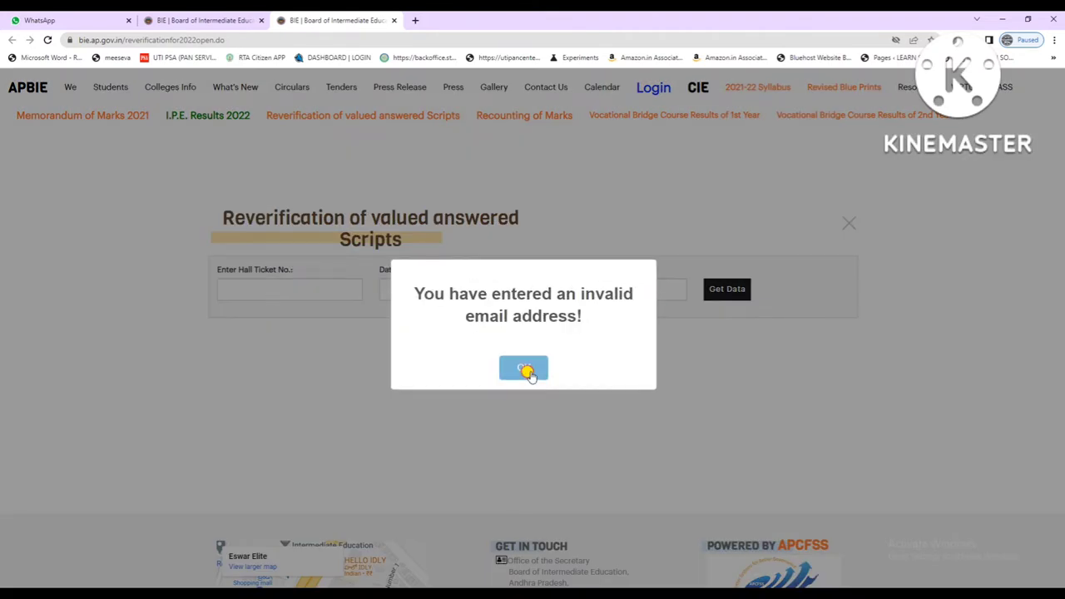
click(521, 367)
click(225, 290)
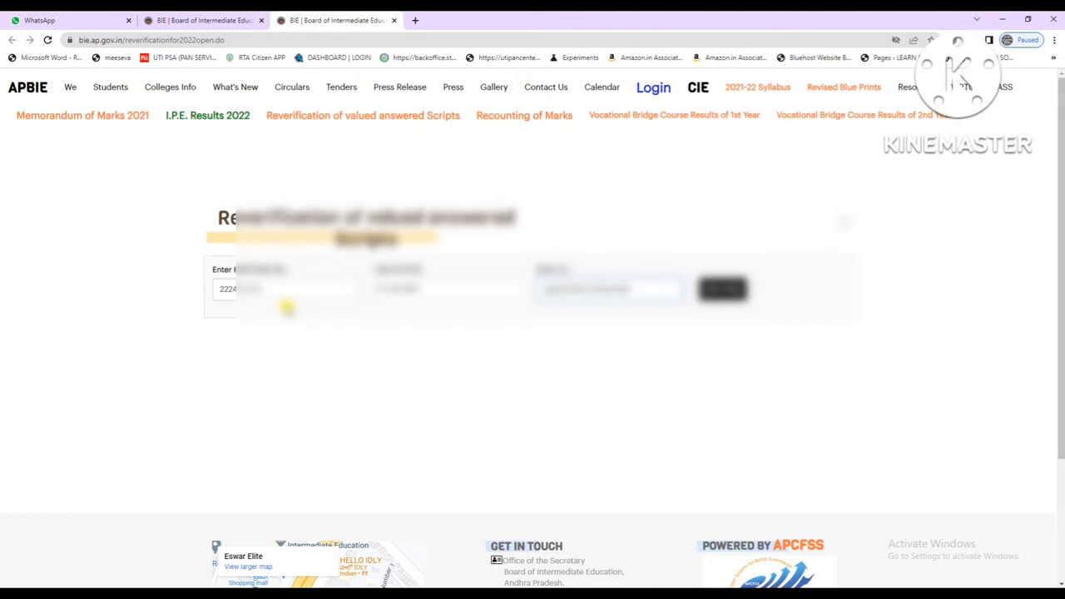
Complete the gmail address and fetch the student details and subject table.
text(gmail)
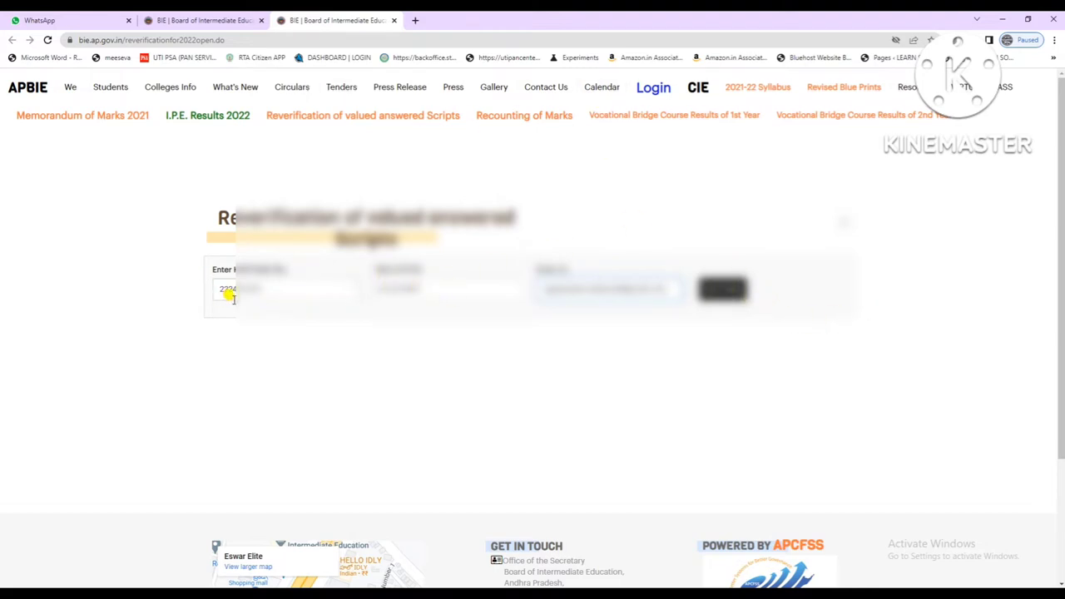
click(722, 289)
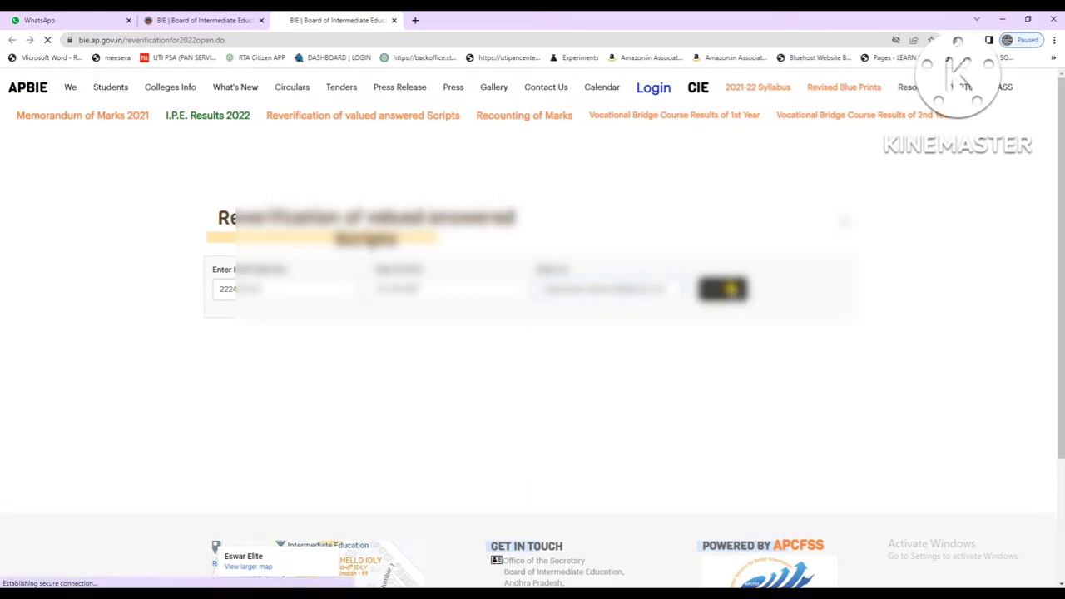
scroll(699, 345, down, 2)
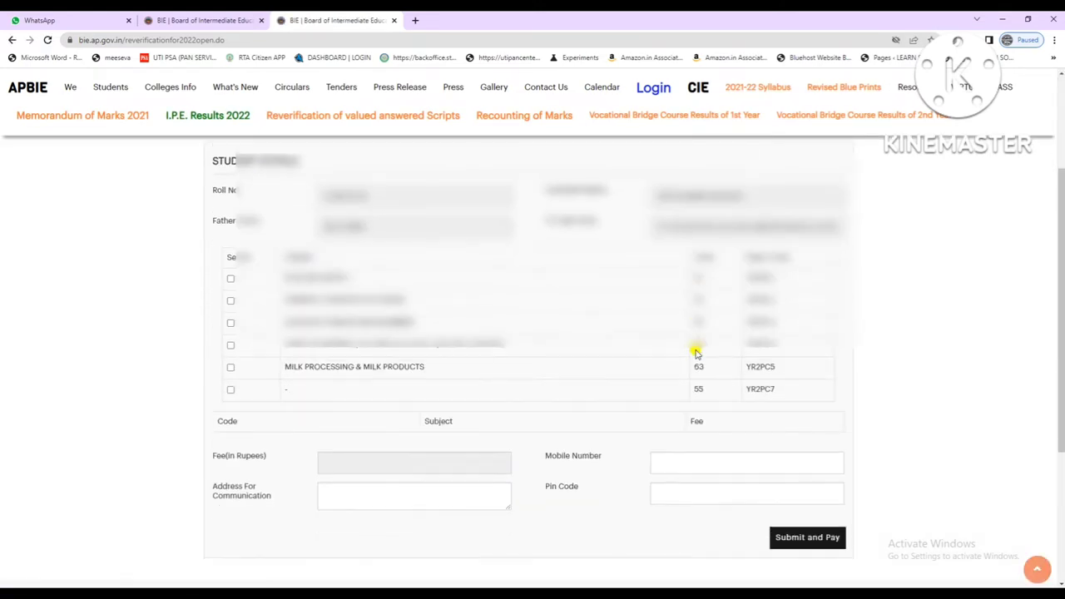
scroll(696, 353, up, 1)
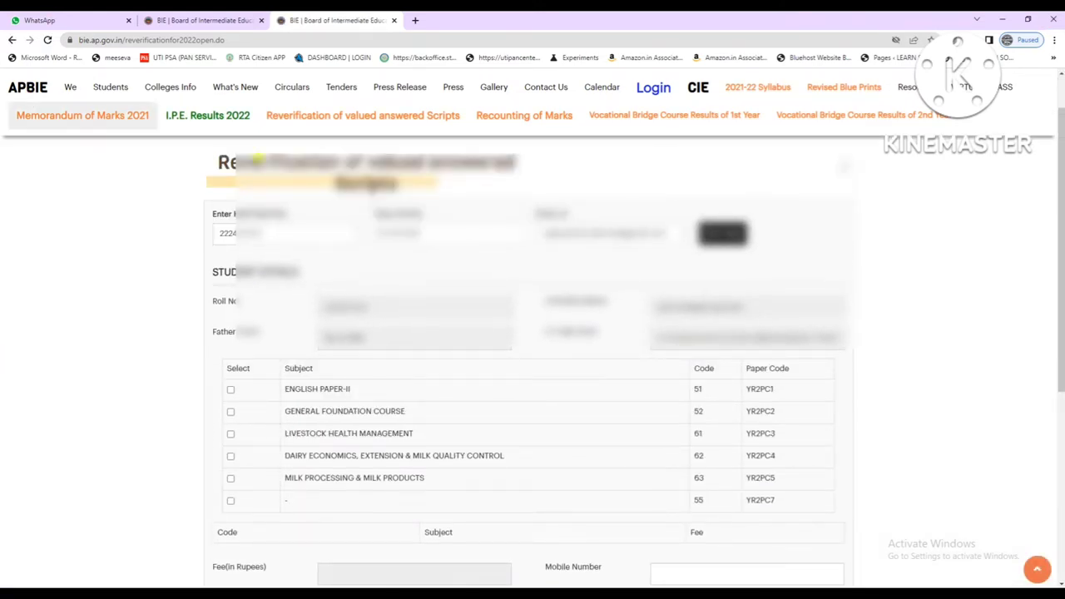
scroll(782, 325, down, 1)
scroll(780, 330, down, 4)
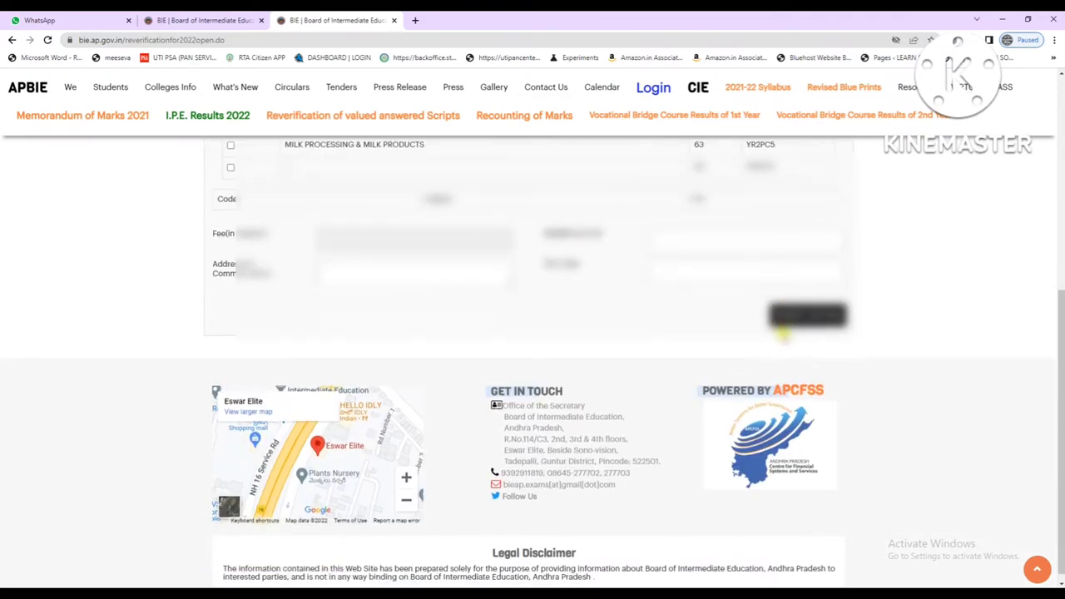
scroll(780, 321, up, 2)
scroll(780, 320, up, 3)
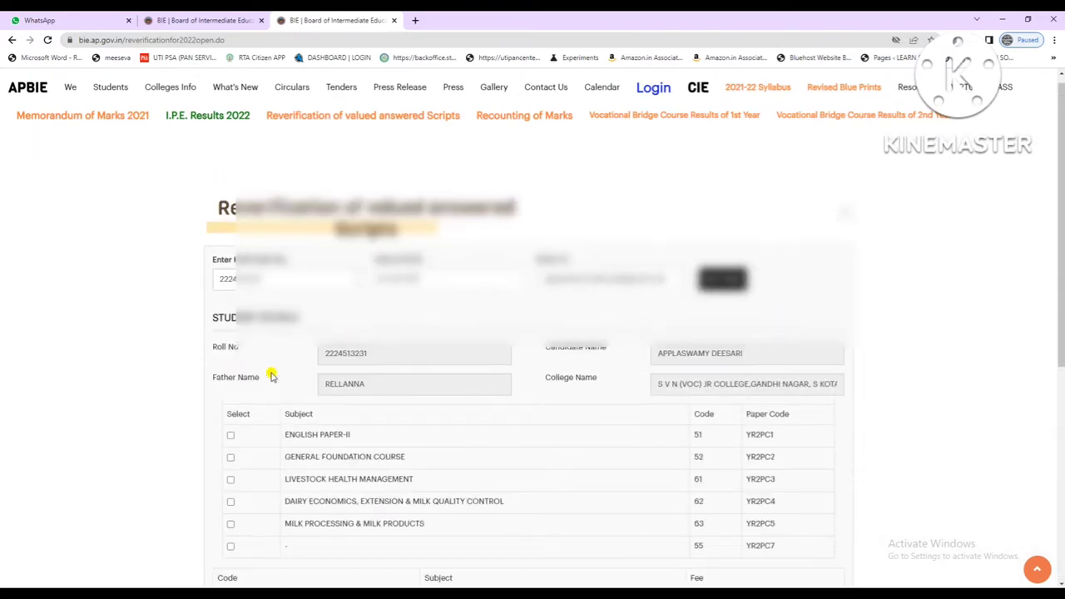
Check the recorded father's and candidate's names, then view the subject list.
drag(319, 383, 397, 385)
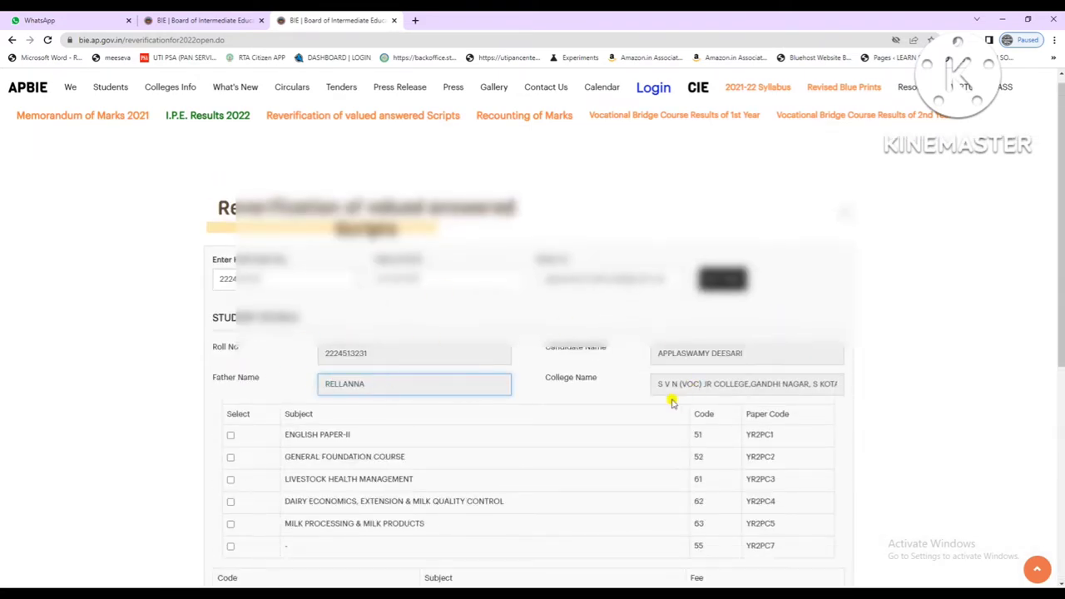
drag(658, 353, 743, 353)
click(746, 351)
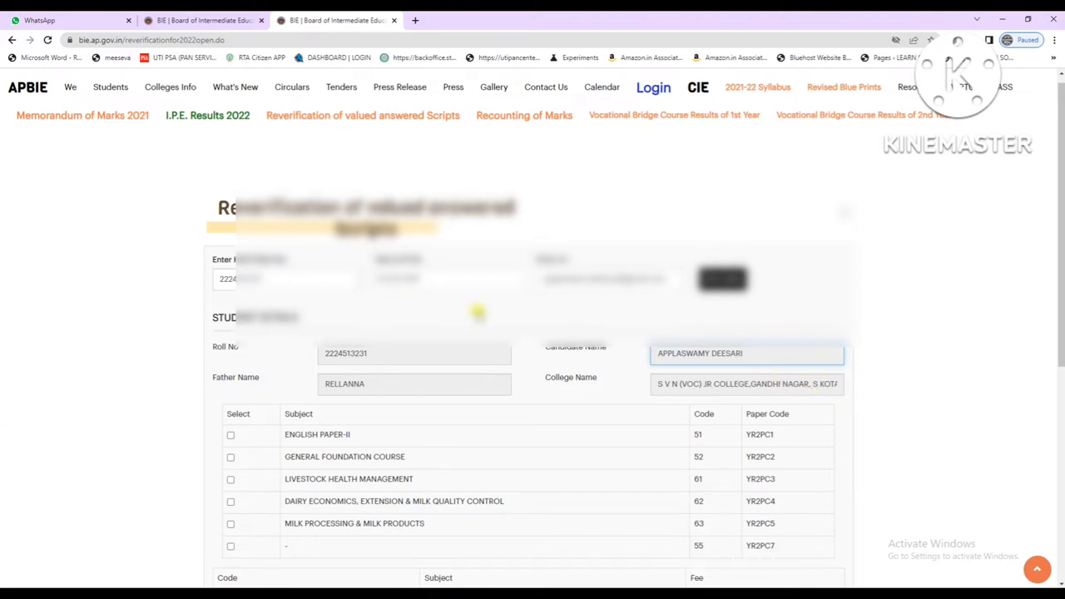
scroll(478, 313, down, 1)
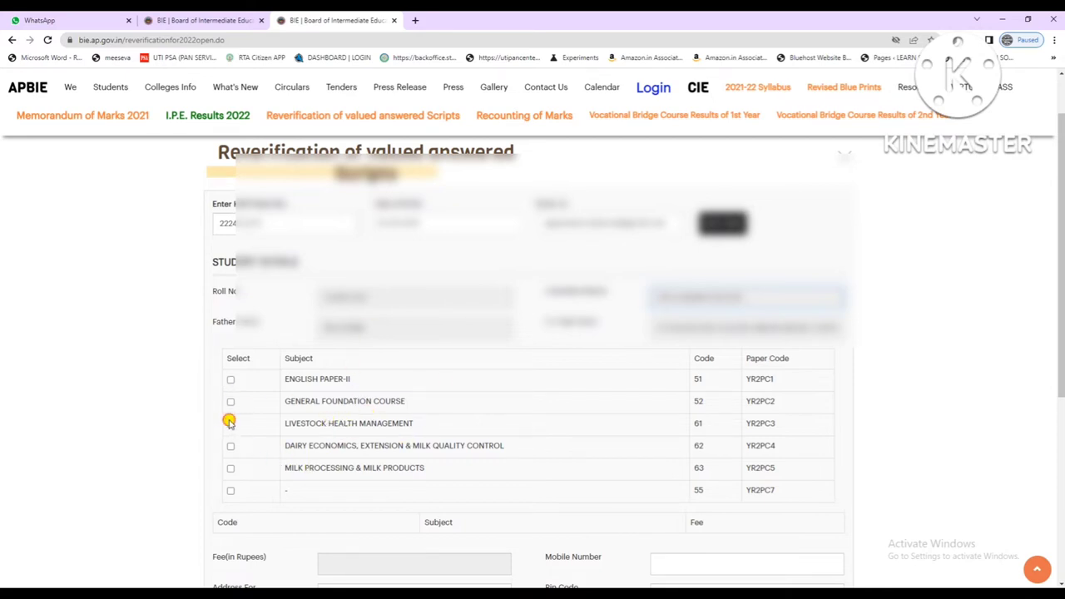
Select Livestock Health Management for reverification, showing a 1300 fee.
click(231, 424)
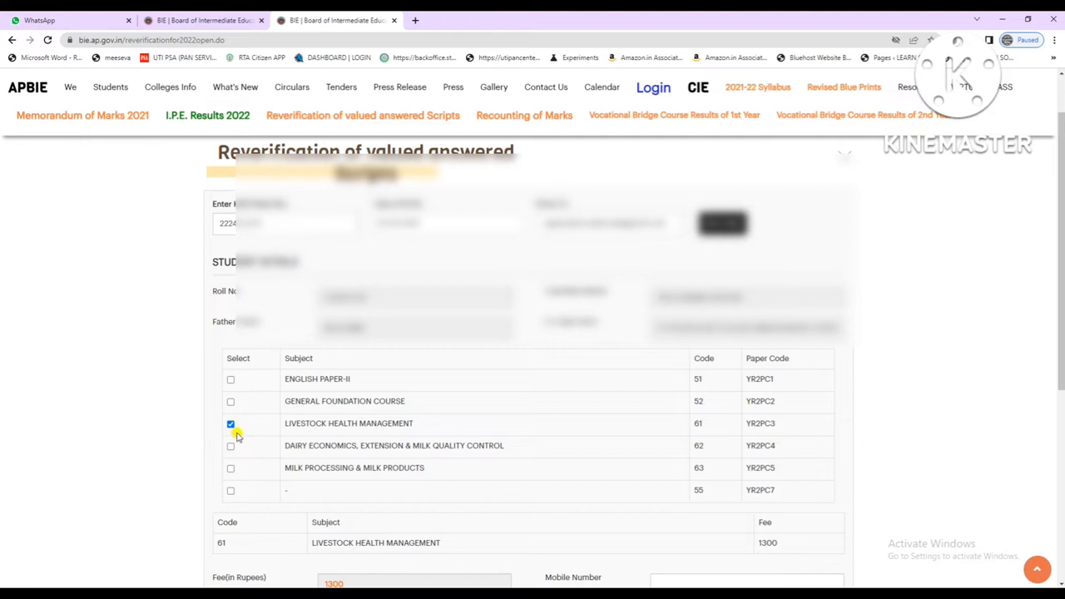
scroll(236, 434, down, 3)
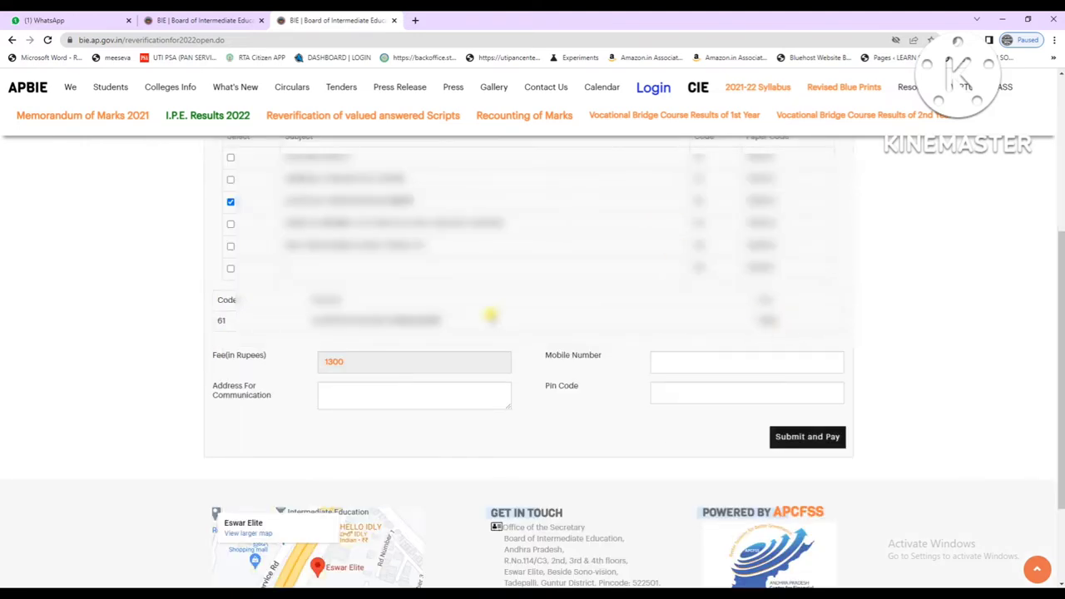
drag(337, 359, 387, 356)
click(336, 359)
scroll(404, 349, up, 2)
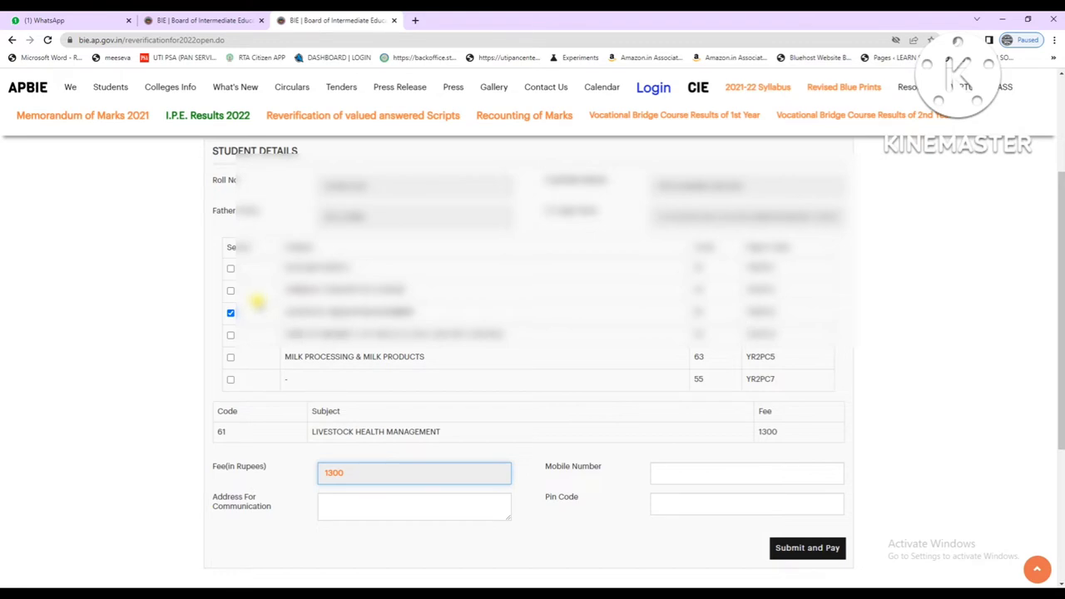
Add Milk Processing & Milk Products, raising the fee to 2600.
click(231, 357)
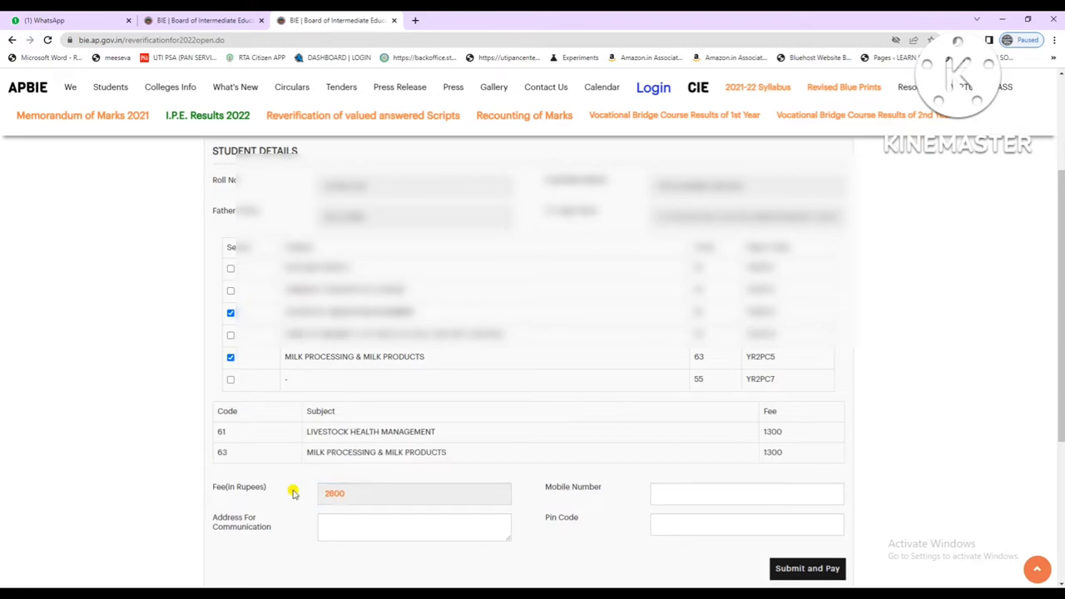
drag(352, 497, 329, 492)
click(367, 489)
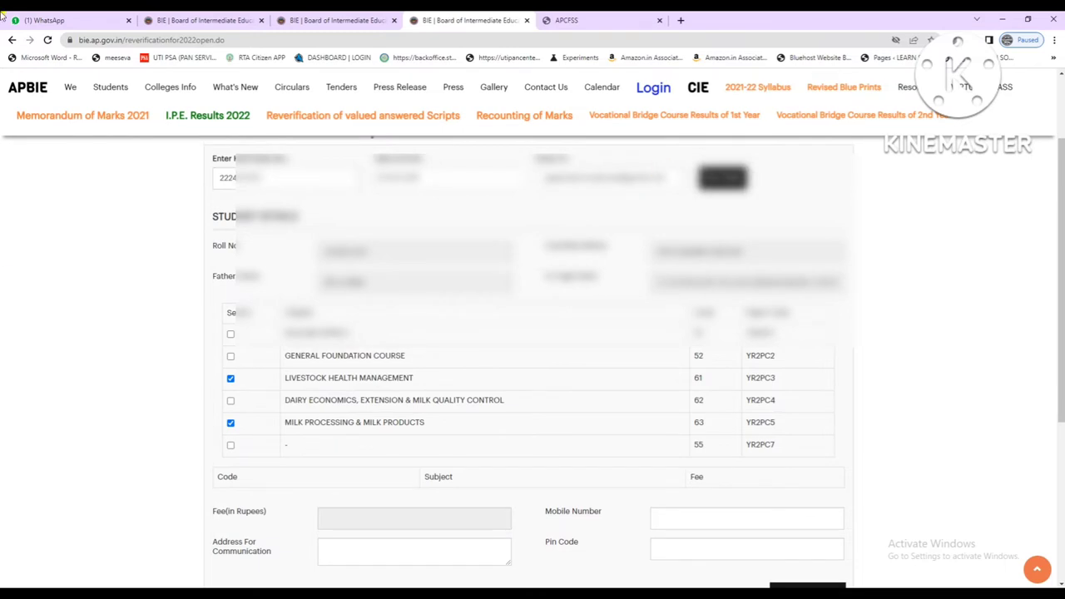
scroll(416, 407, down, 2)
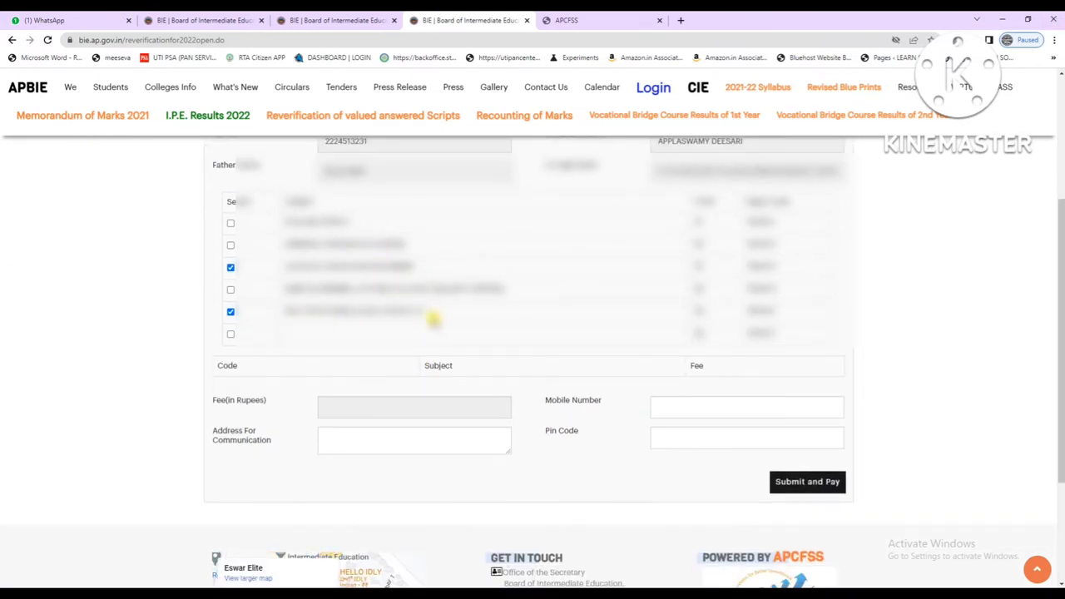
click(405, 407)
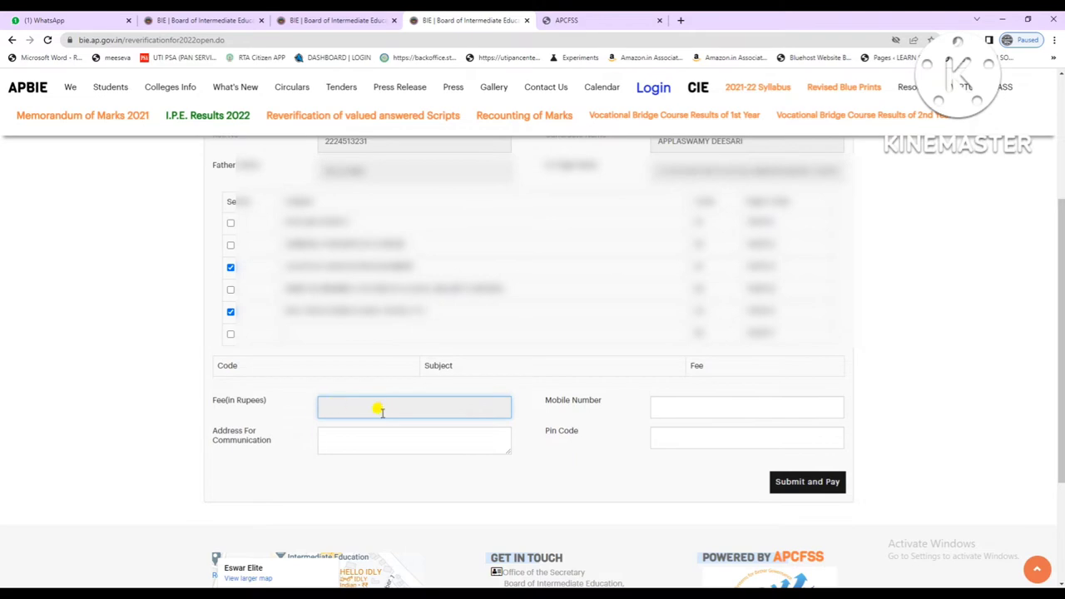
scroll(404, 410, up, 1)
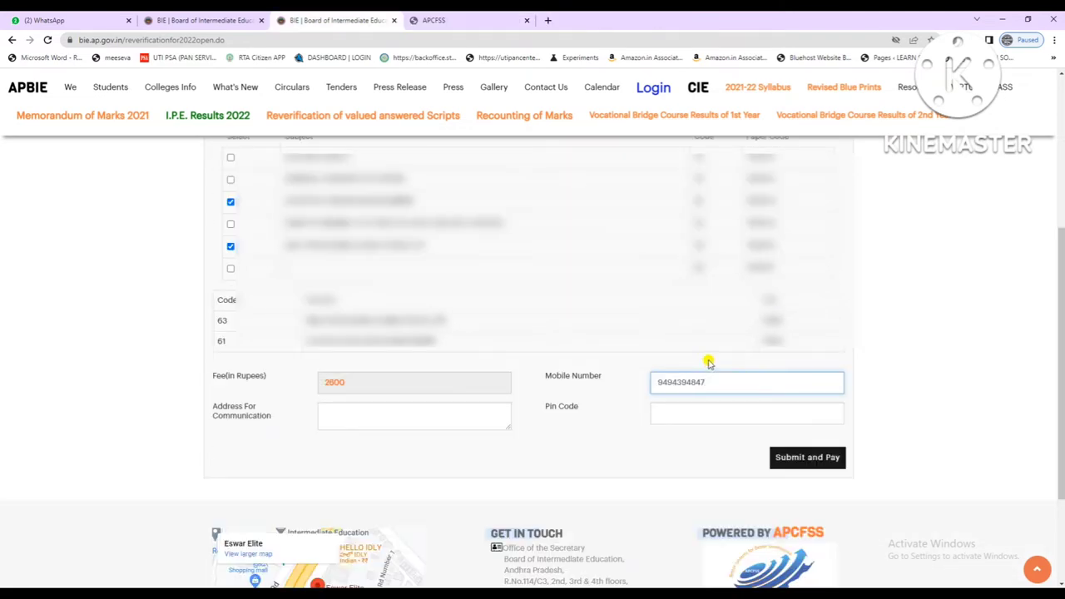
Enter the full communication address and its pin code on the form.
click(326, 412)
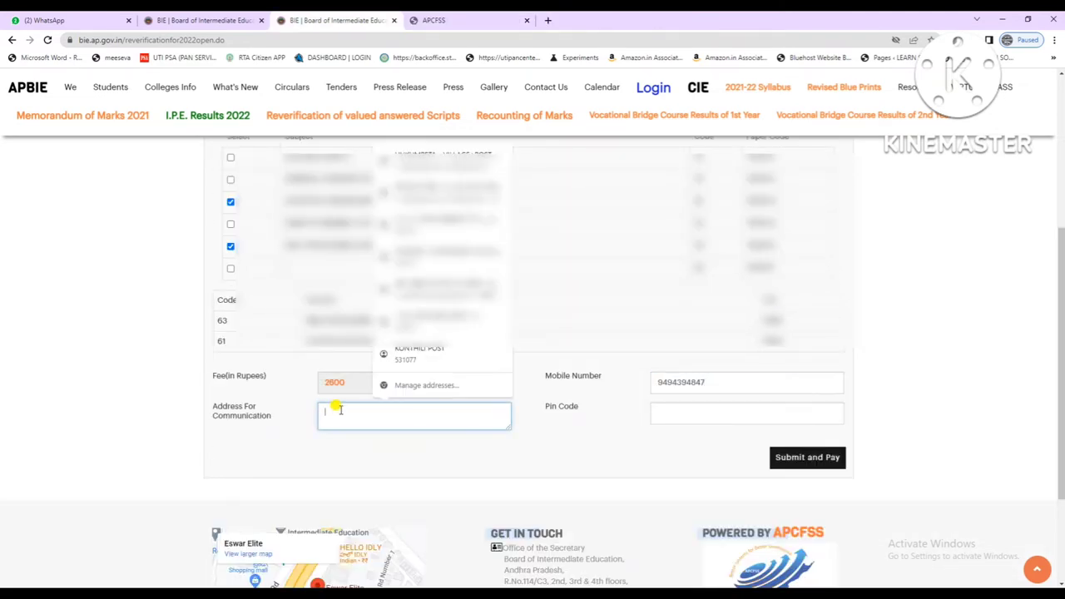
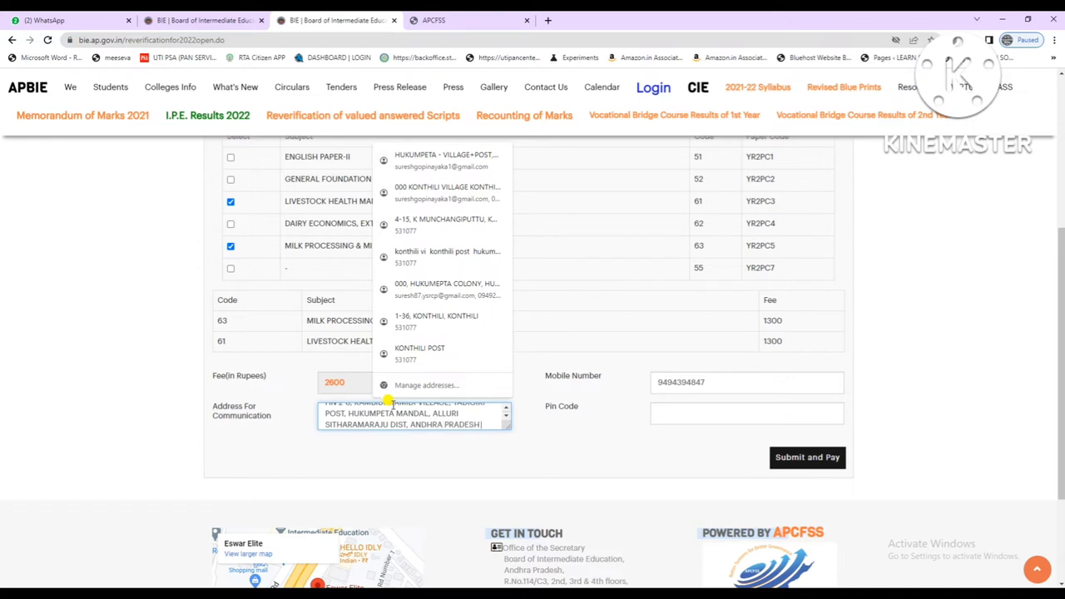
key(Tab)
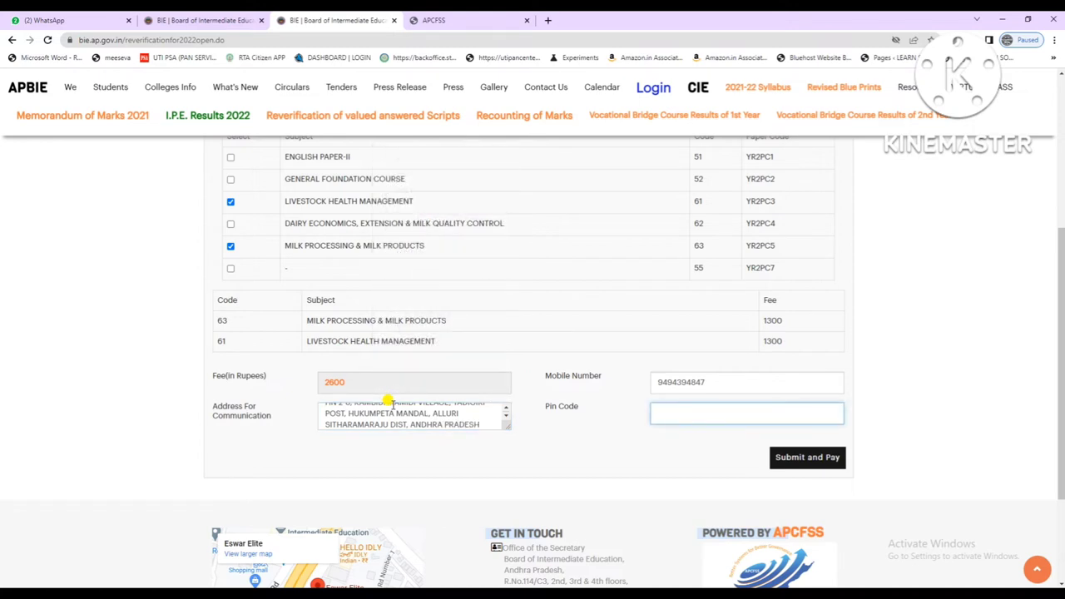
scroll(393, 403, down, 2)
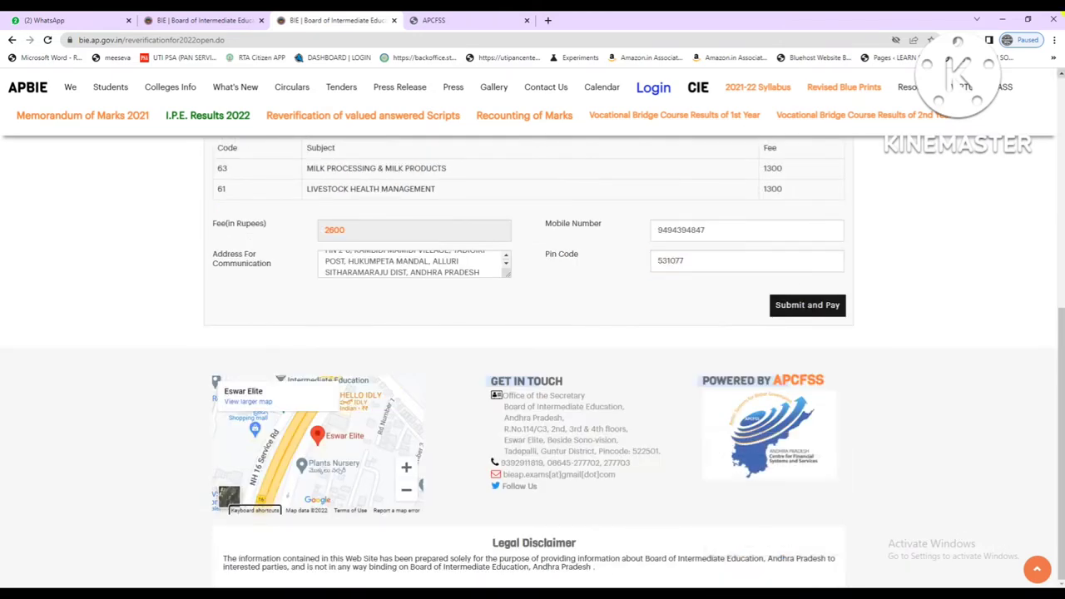
scroll(466, 341, up, 2)
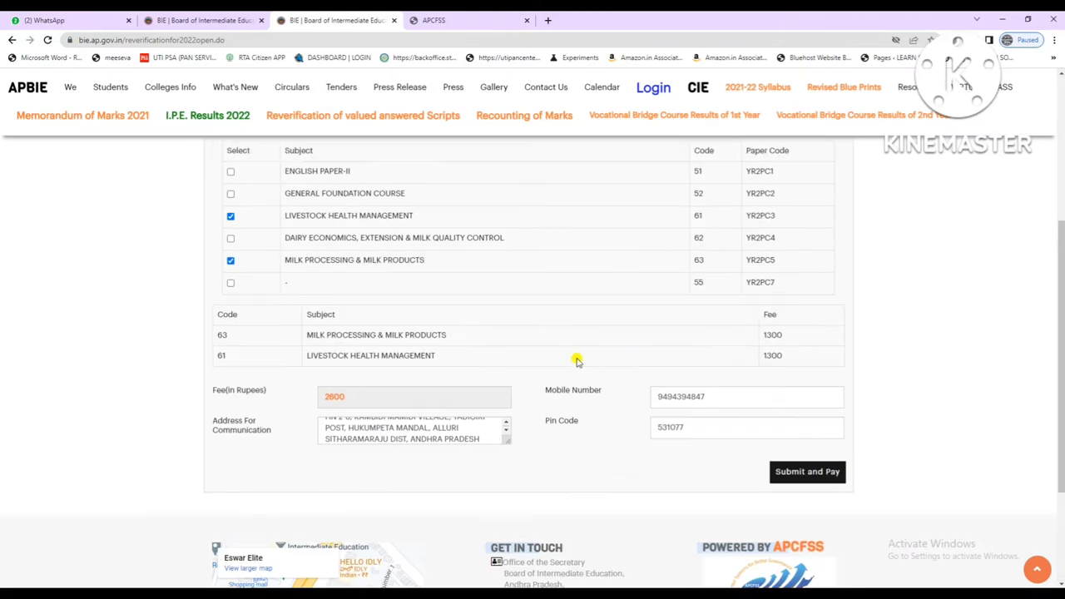
Submit and pay, confirming the prompts, to reach the ₹2605.00 BillDesk payment page.
click(801, 473)
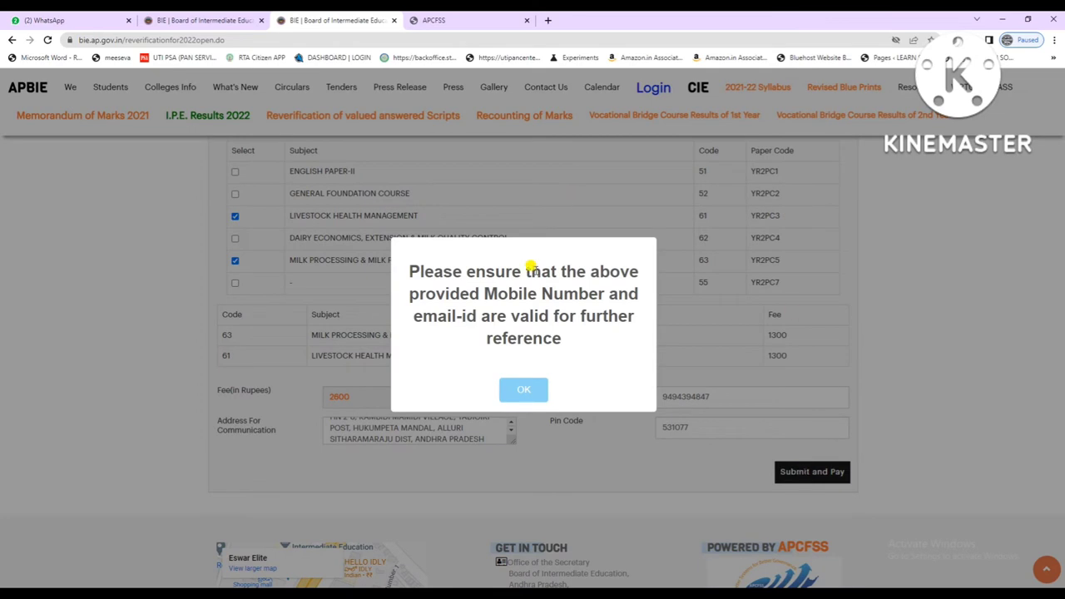
click(522, 389)
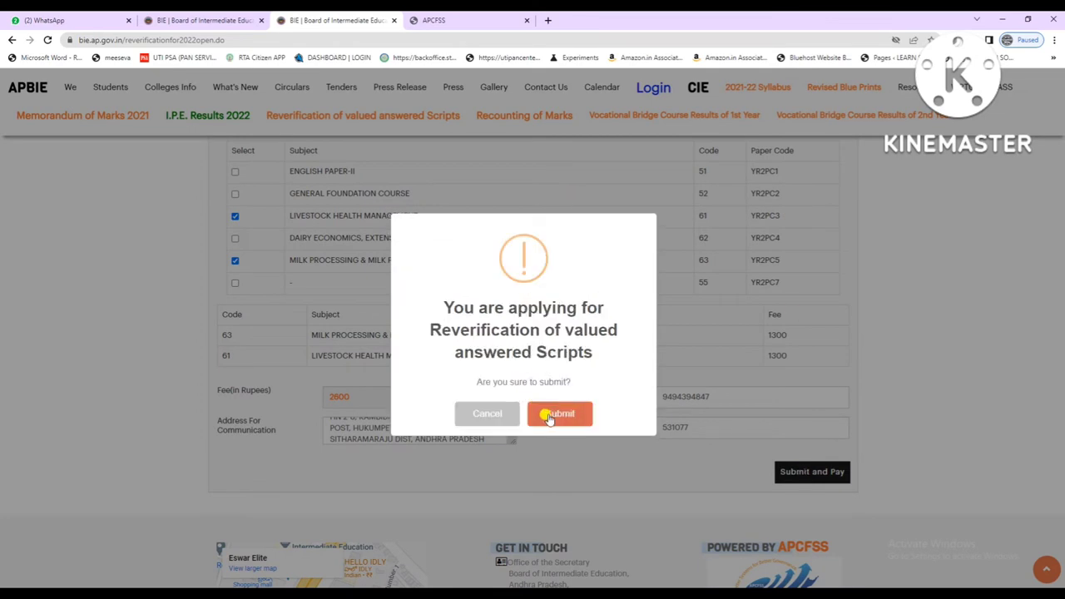
click(549, 414)
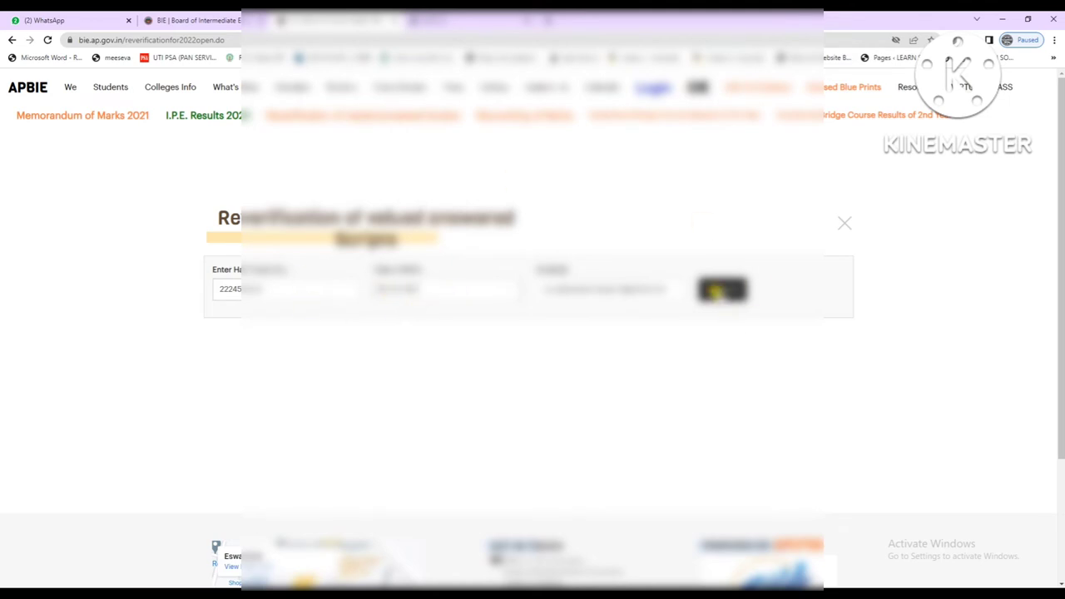
click(717, 290)
scroll(704, 304, down, 2)
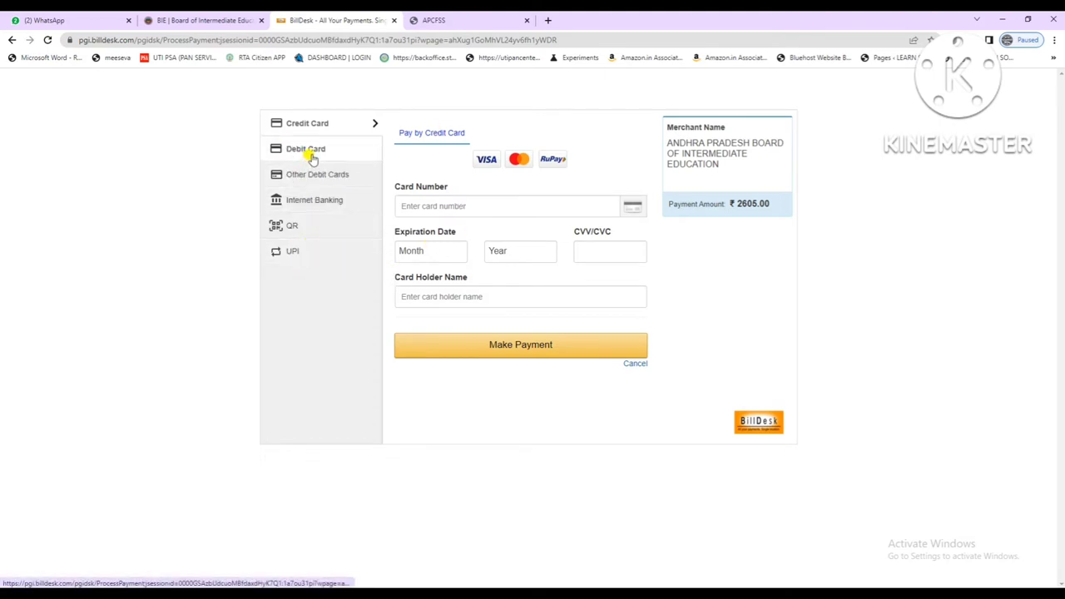
Choose UPI as the payment method and accept the convenience fee.
click(310, 155)
click(483, 207)
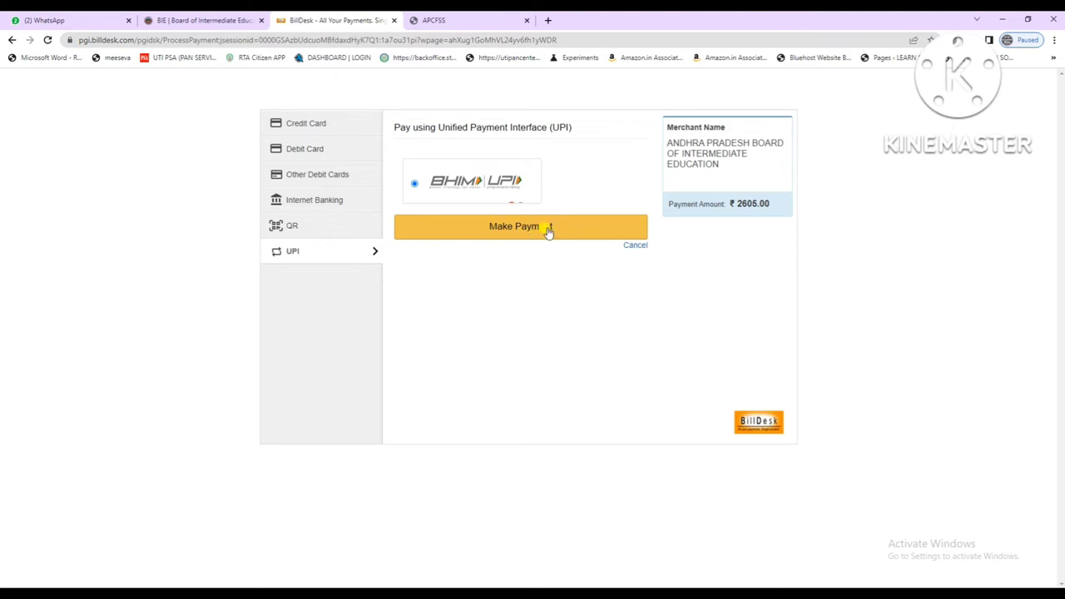
click(491, 233)
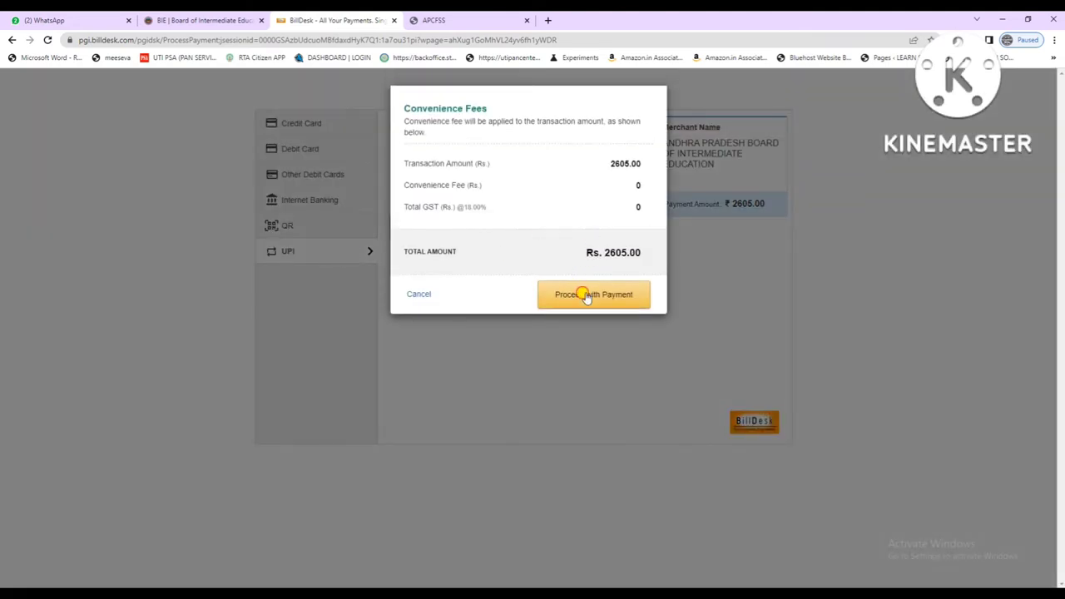
click(587, 296)
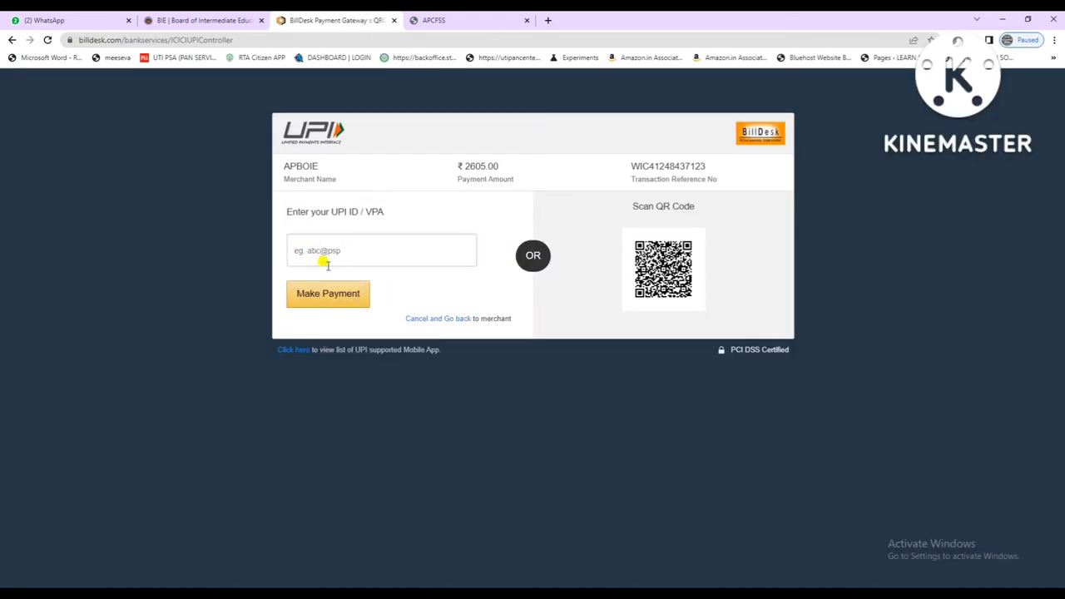
Paste the UPI ID and send the ₹2605.00 payment request.
key(ctrl+v)
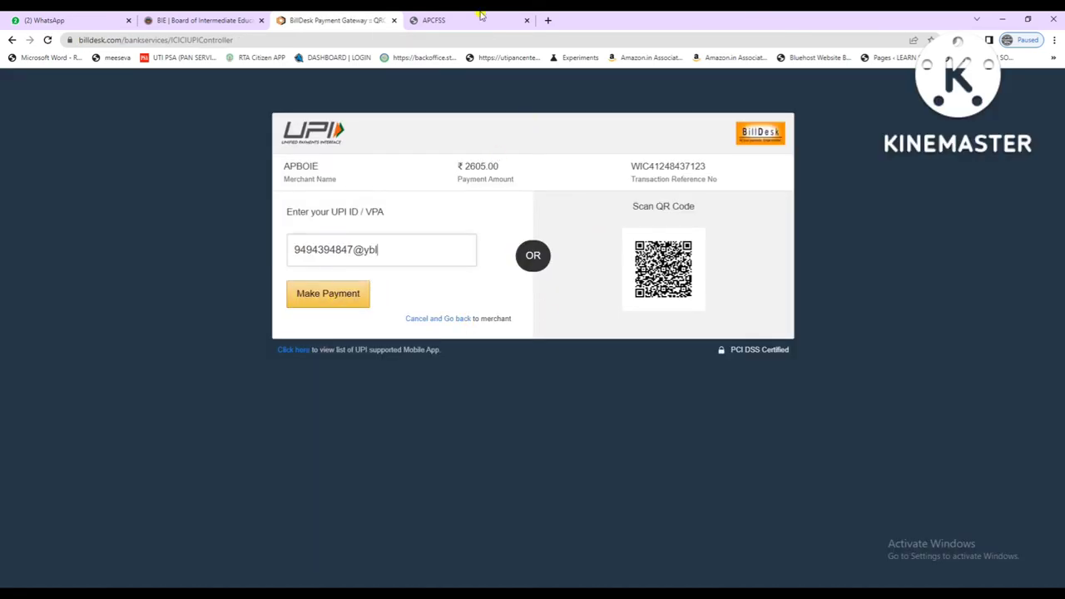
click(323, 296)
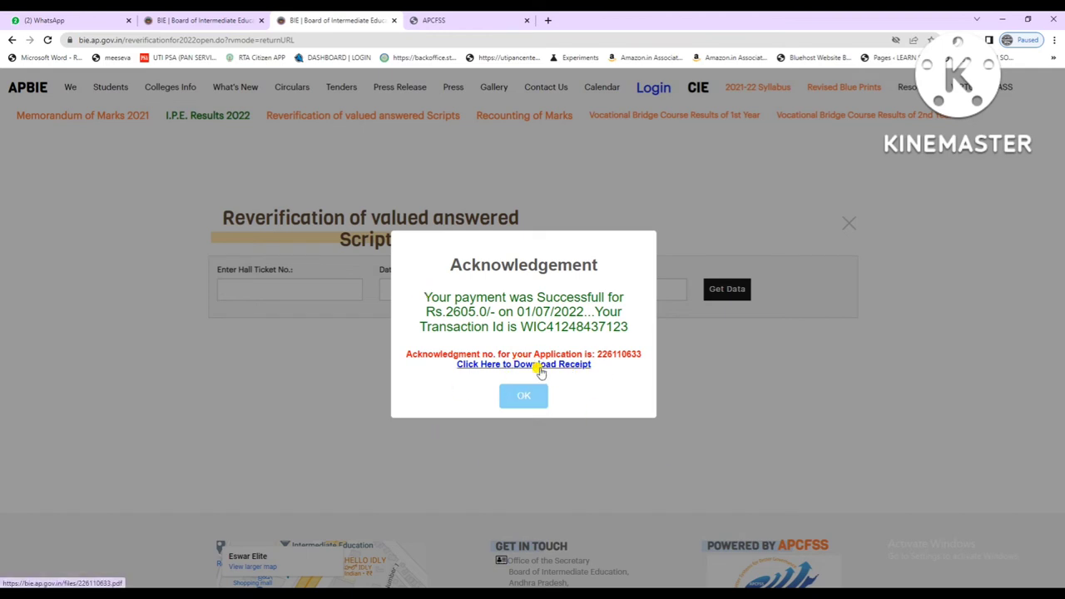
Download the payment receipt and print it on the EPSON L3150 Series printer.
click(496, 365)
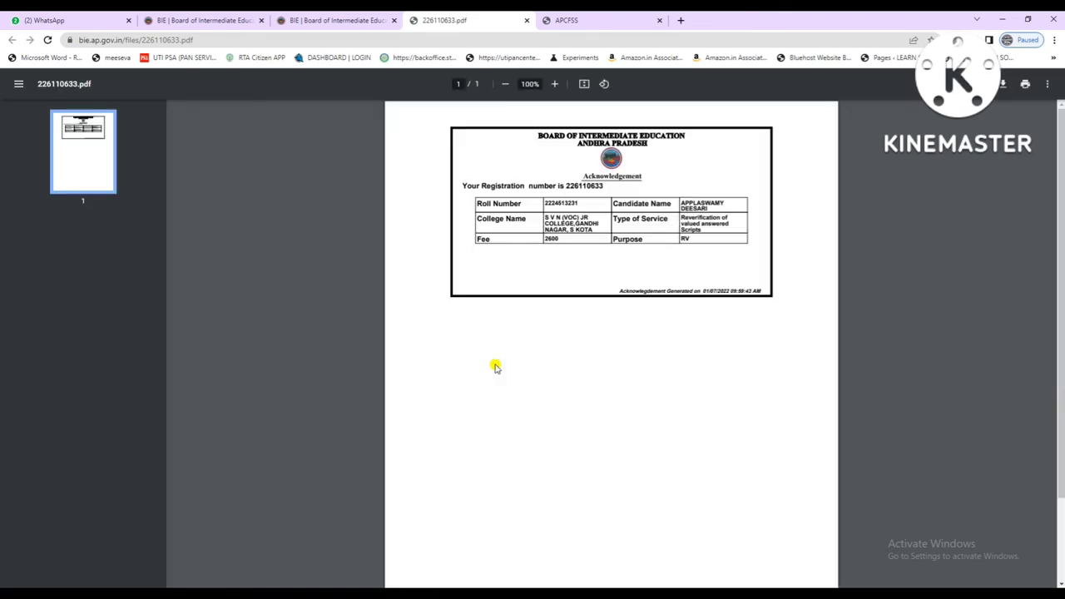
key(ctrl+p)
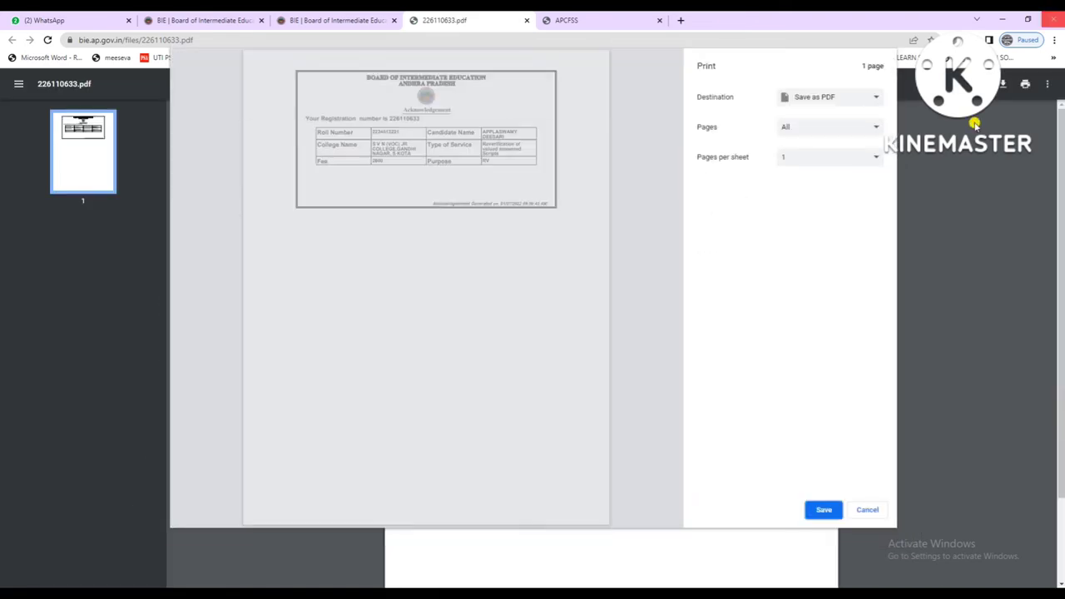
click(820, 97)
click(809, 108)
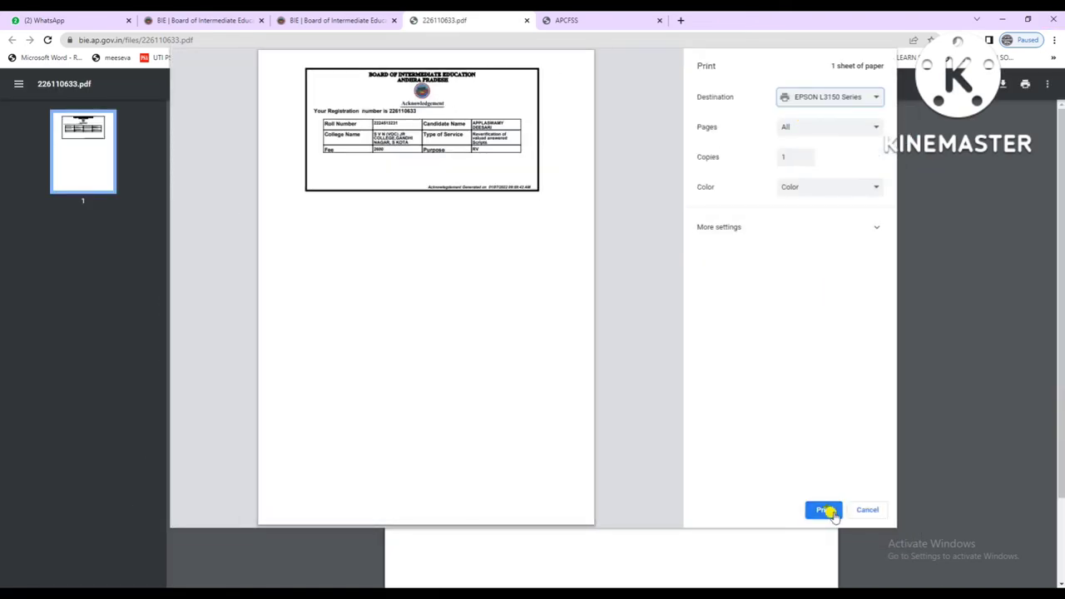
click(824, 509)
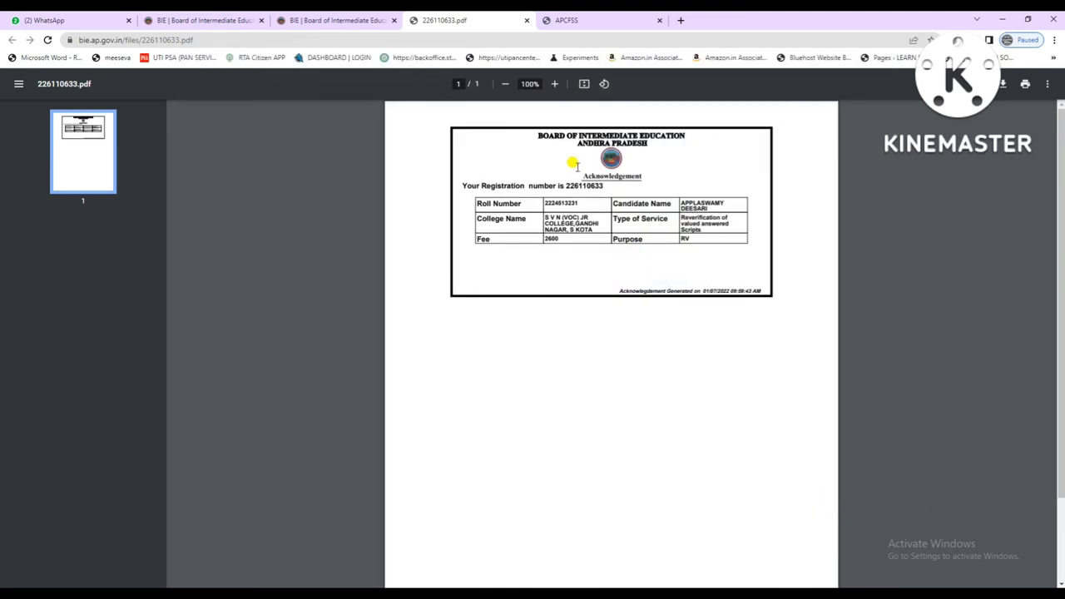
Reopen the receipt, return to the portal and close the acknowledgement dialog.
click(370, 15)
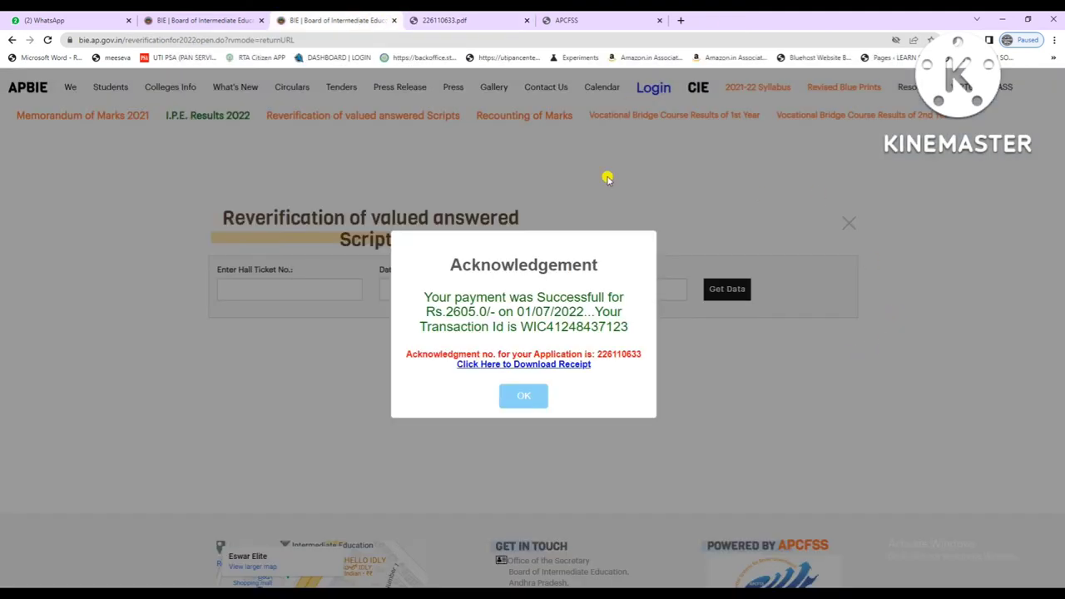
click(538, 366)
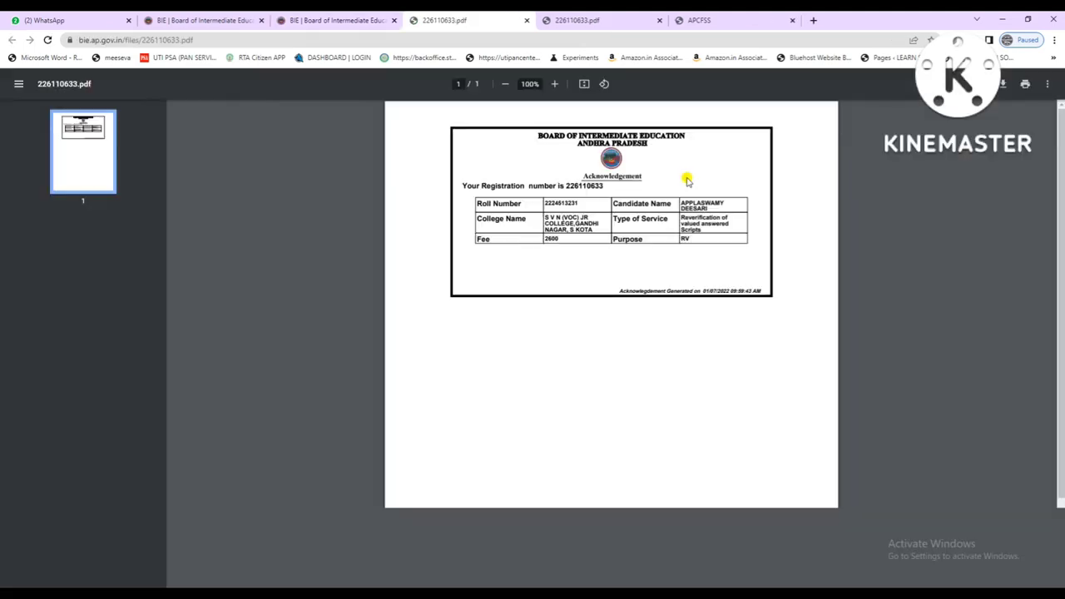
key(ctrl+shift+Tab)
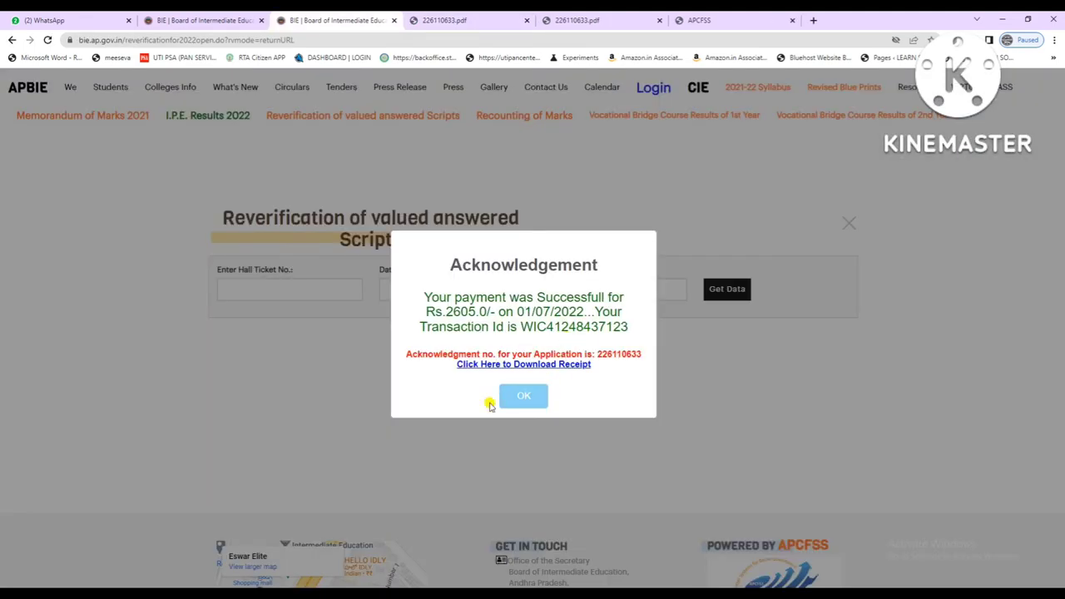
click(527, 401)
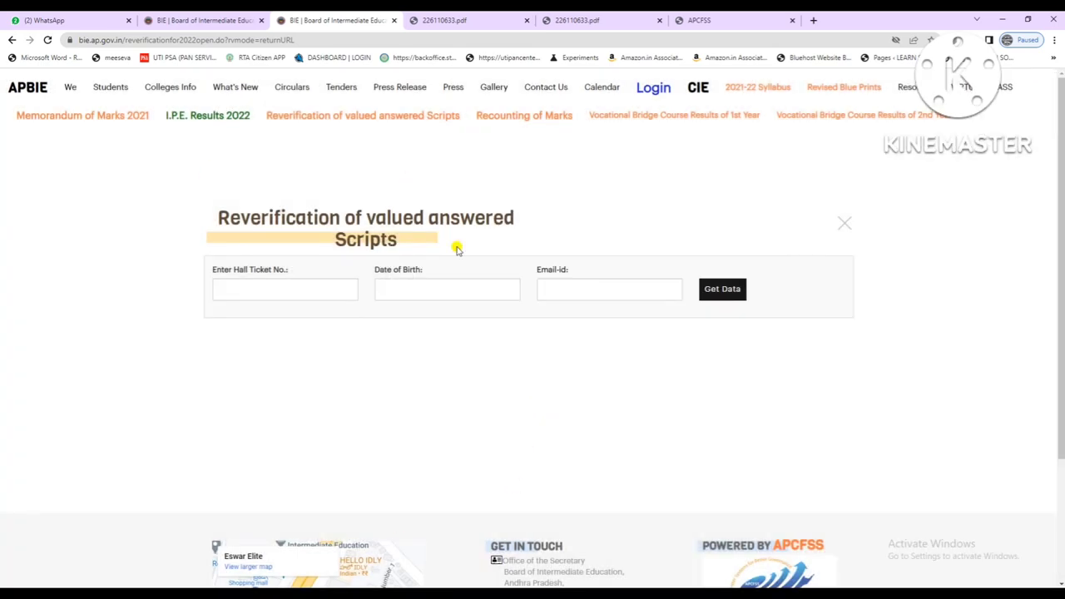
Open the Recounting of Marks form and close both receipt PDFs and the results tab.
click(524, 116)
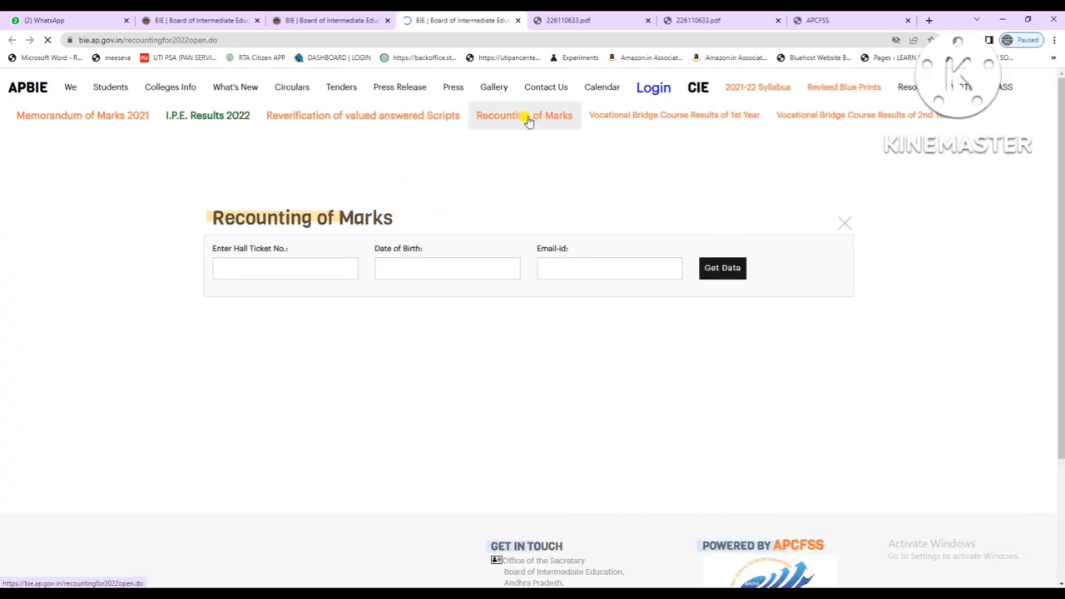
click(251, 266)
click(438, 267)
click(566, 265)
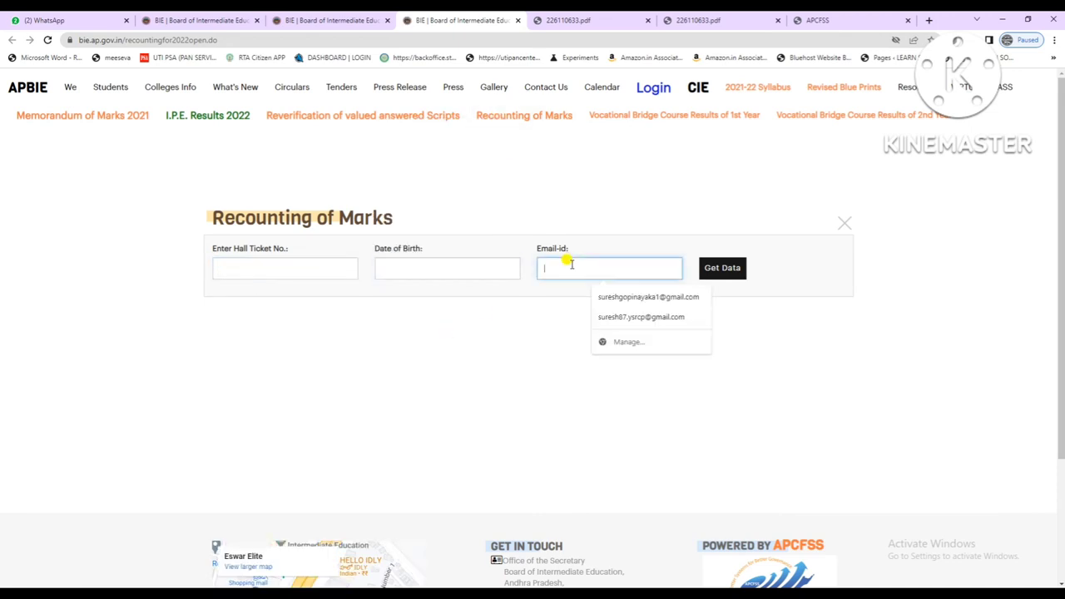
click(630, 28)
click(649, 21)
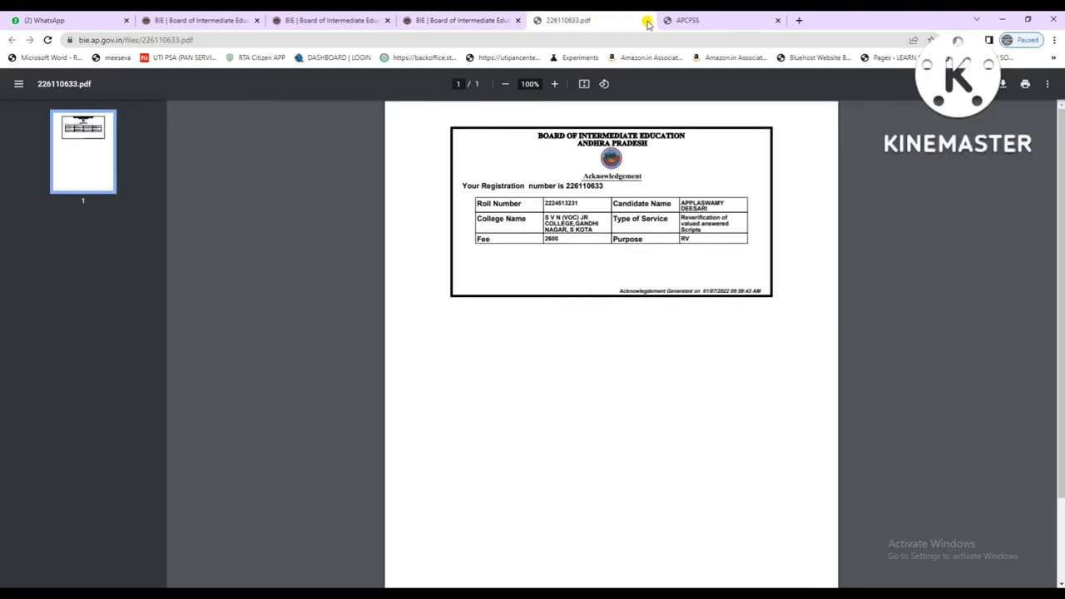
click(649, 21)
click(647, 21)
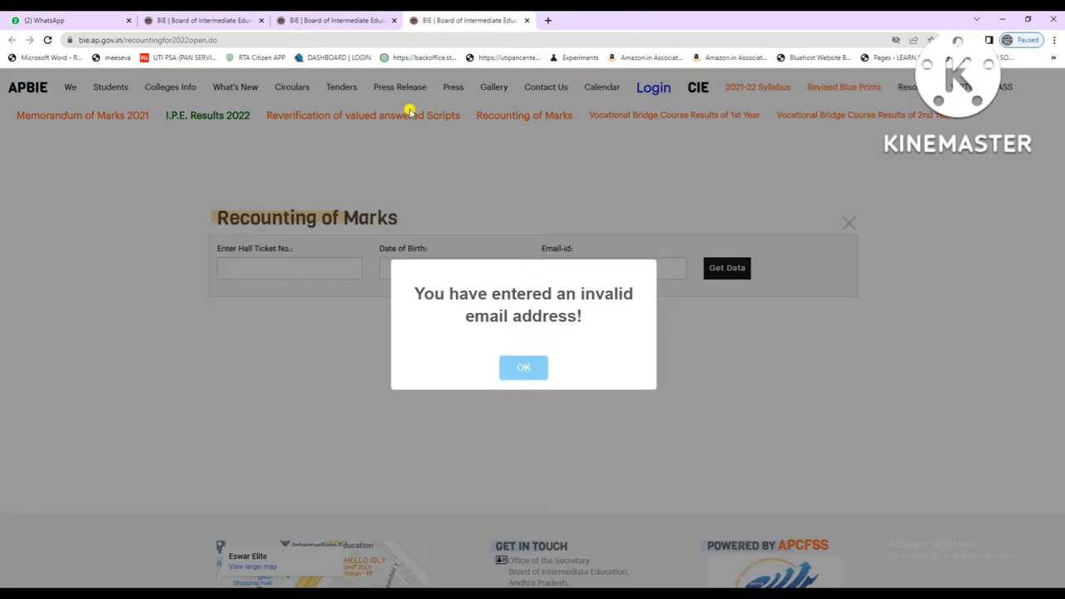
Dismiss the invalid-email warnings, enter the hall ticket number and fetch the student's data.
click(516, 368)
click(234, 264)
click(514, 367)
click(242, 260)
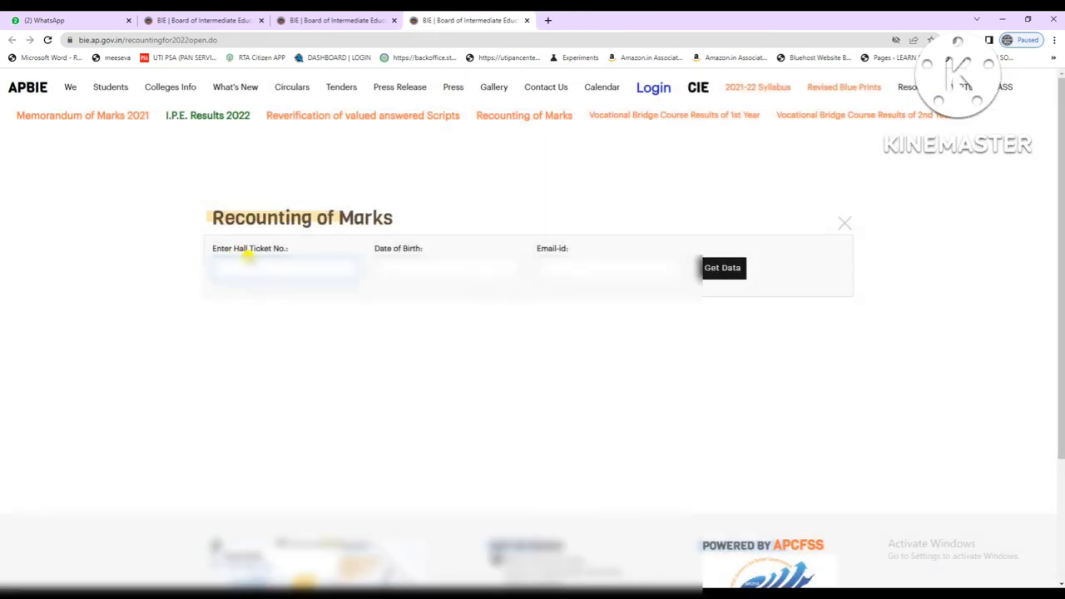
click(732, 268)
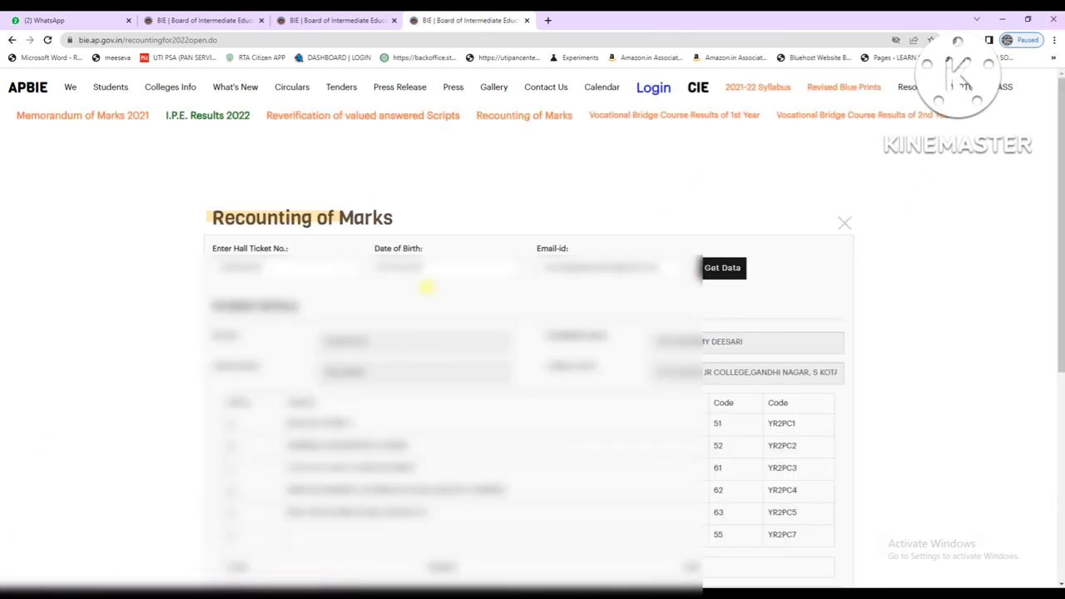
Tick ENGLISH PAPER-II and point out the resulting 260 fee amount.
scroll(428, 299, down, 3)
click(231, 268)
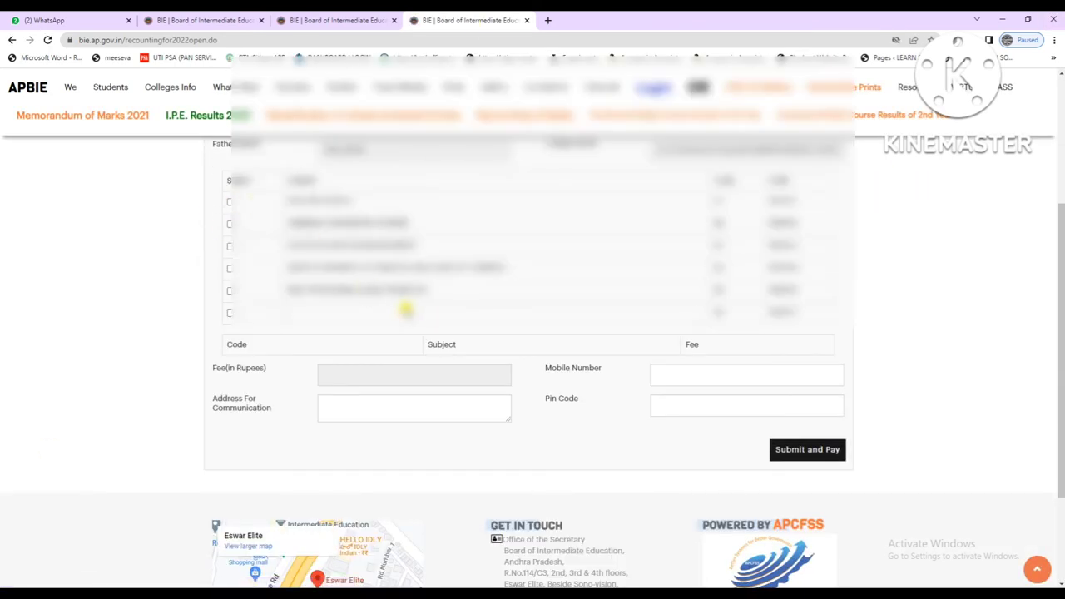
scroll(420, 315, up, 1)
scroll(374, 324, up, 2)
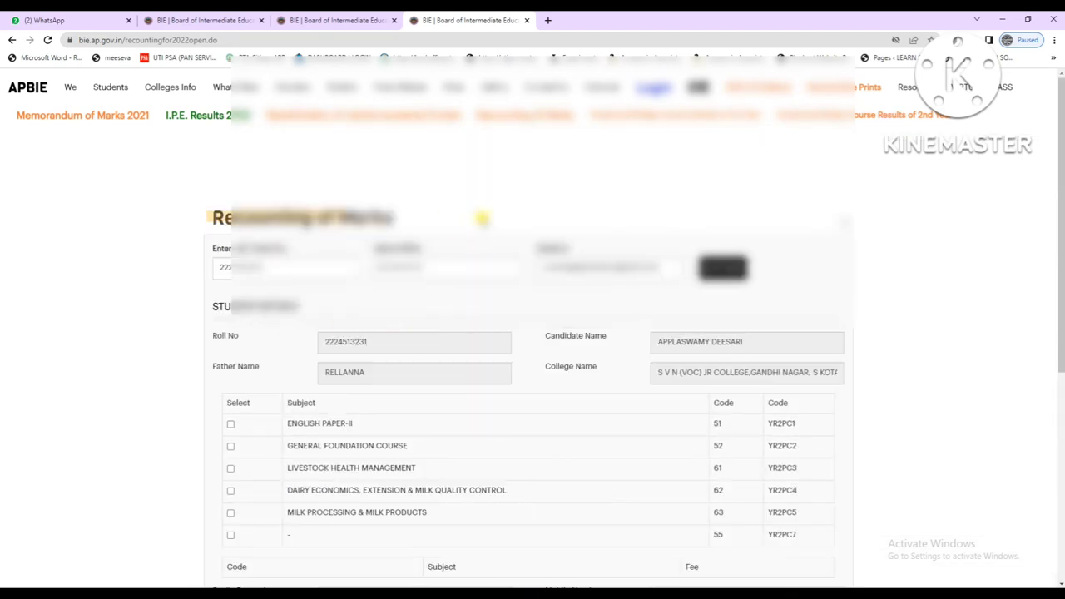
scroll(500, 331, down, 1)
click(231, 311)
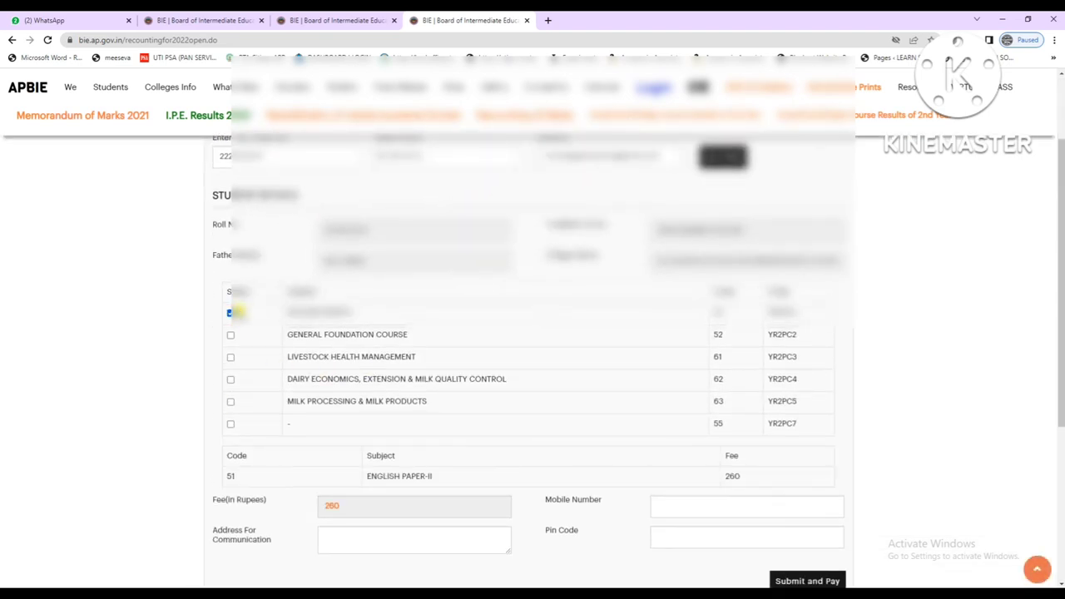
scroll(381, 353, down, 2)
drag(345, 338, 304, 338)
click(352, 340)
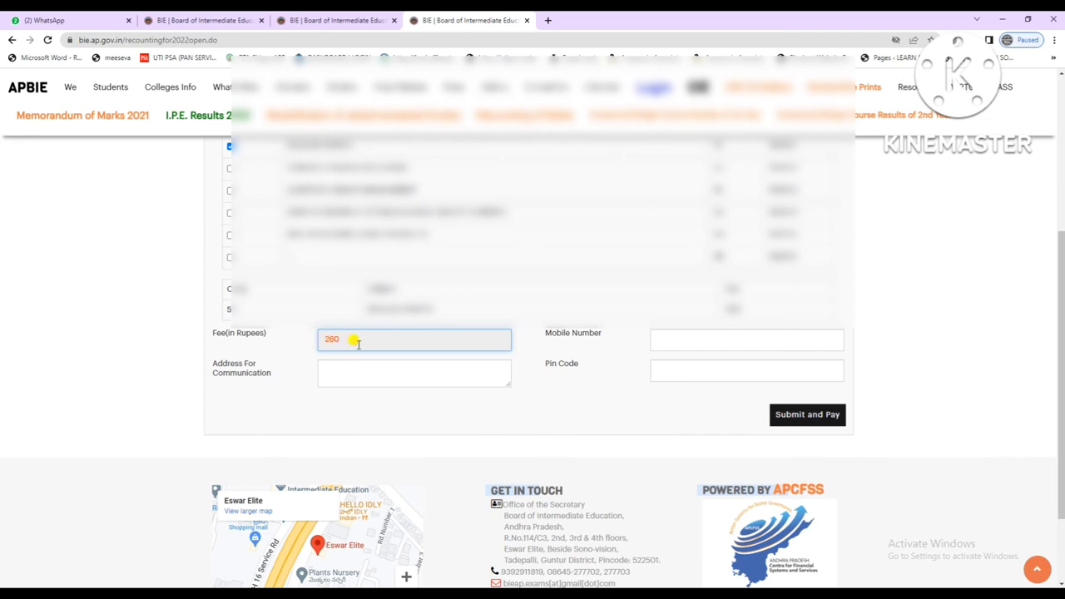
Tick DAIRY ECONOMICS to raise the fee to 520, then untick it back to 260.
click(231, 212)
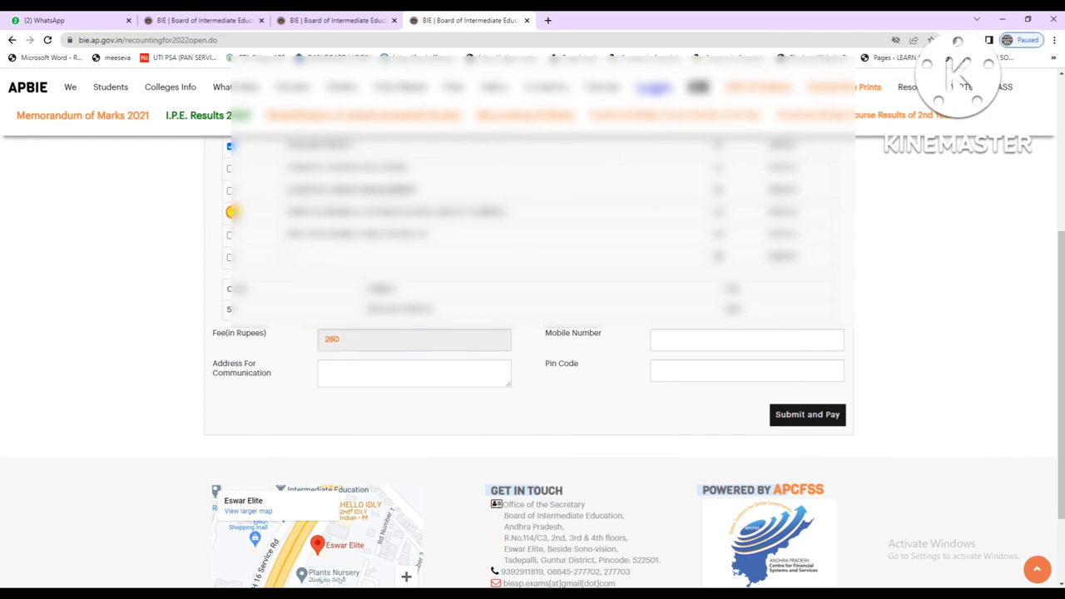
scroll(358, 363, up, 2)
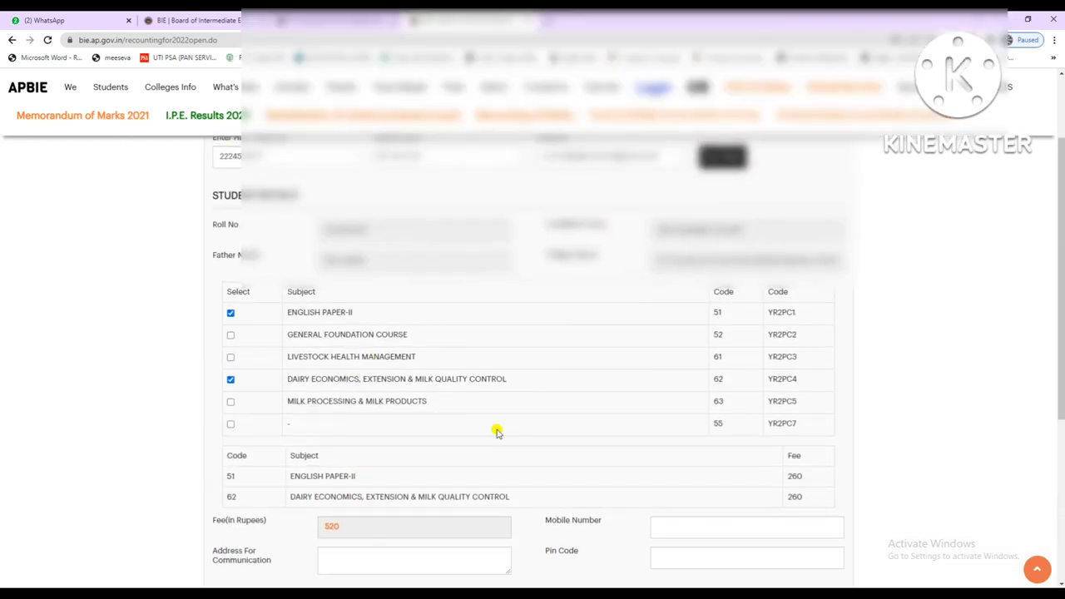
click(341, 525)
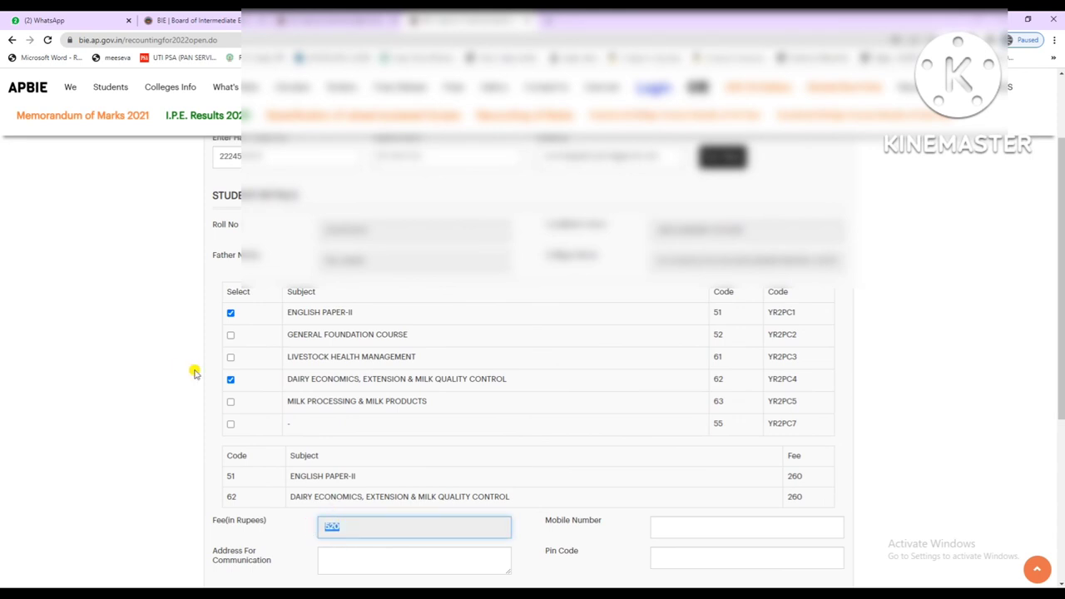
click(229, 381)
scroll(363, 427, down, 2)
Tick ENGLISH PAPER-II, GENERAL FOUNDATION COURSE, LIVESTOCK HEALTH MANAGEMENT, DAIRY ECONOMICS and MILK PROCESSING, bringing the fee to 1300.
click(230, 202)
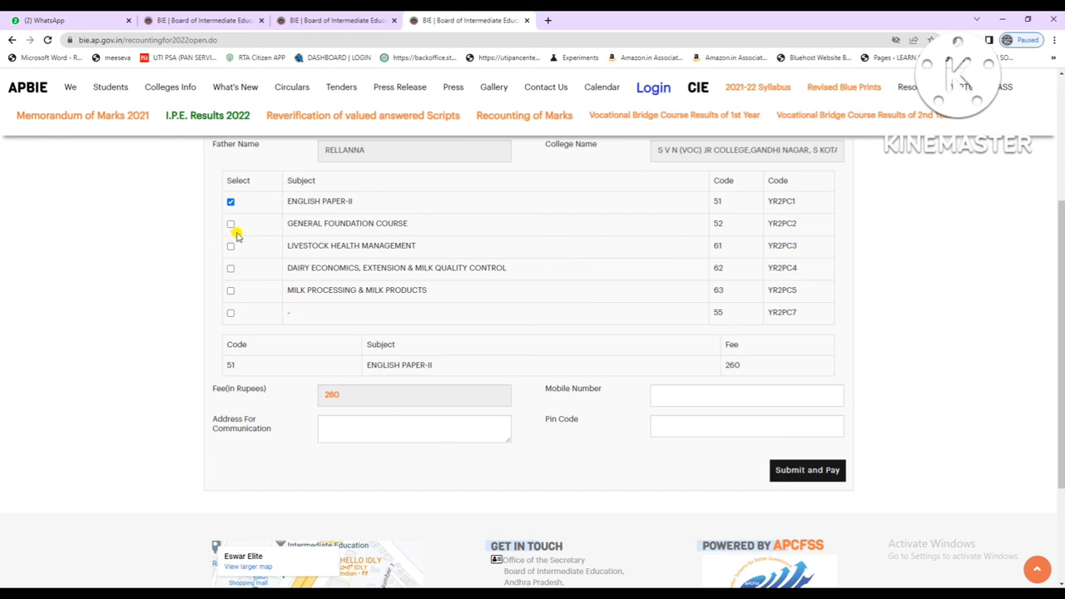
click(230, 224)
click(231, 246)
click(230, 268)
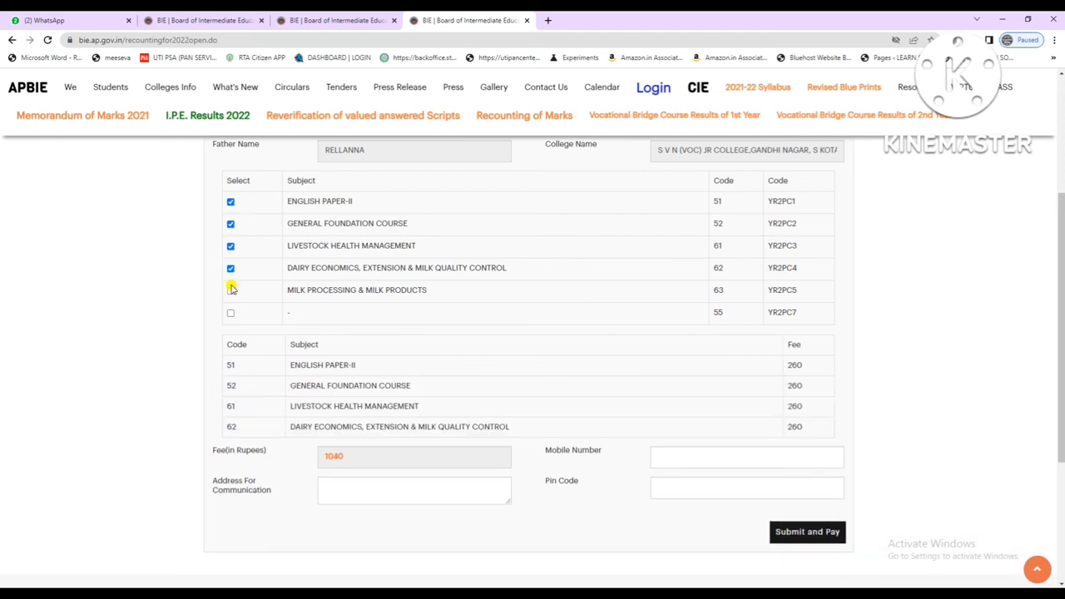
click(231, 291)
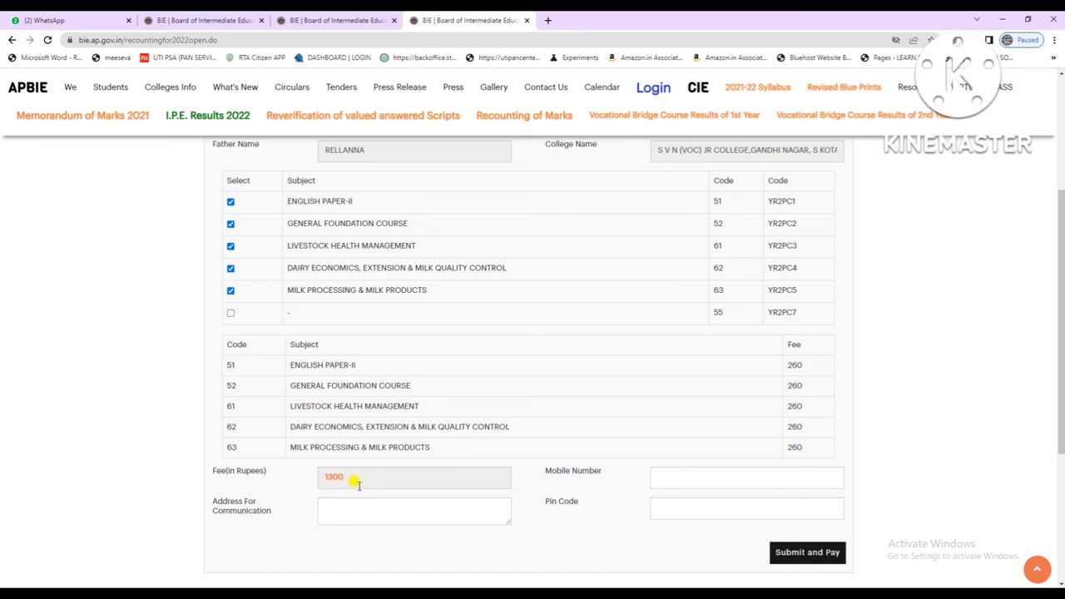
Untick all five subjects one by one so the fee drops back to nothing.
click(231, 290)
click(231, 268)
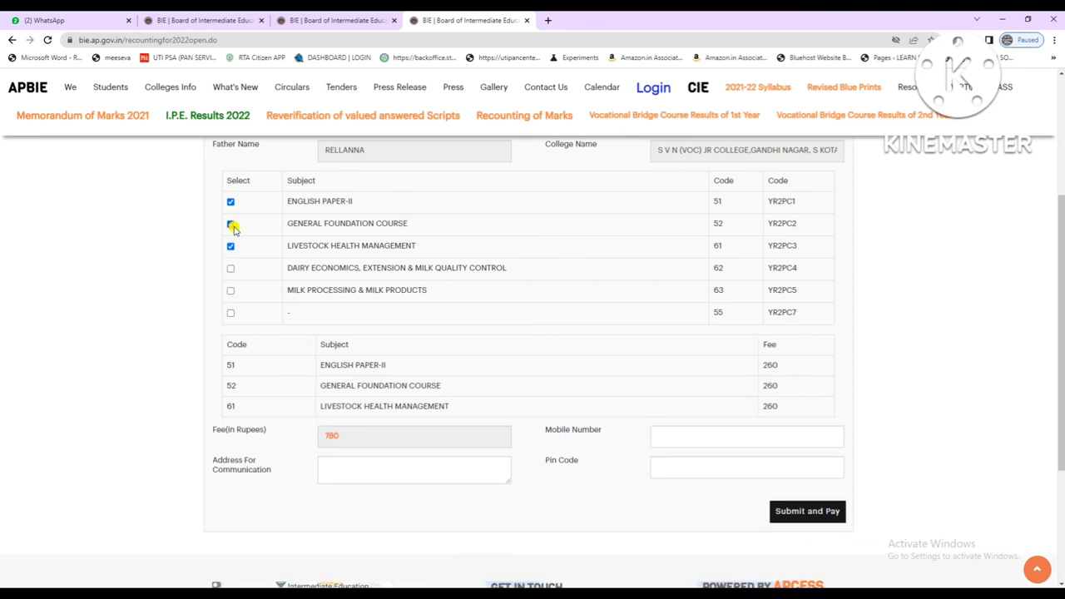
click(231, 202)
click(230, 224)
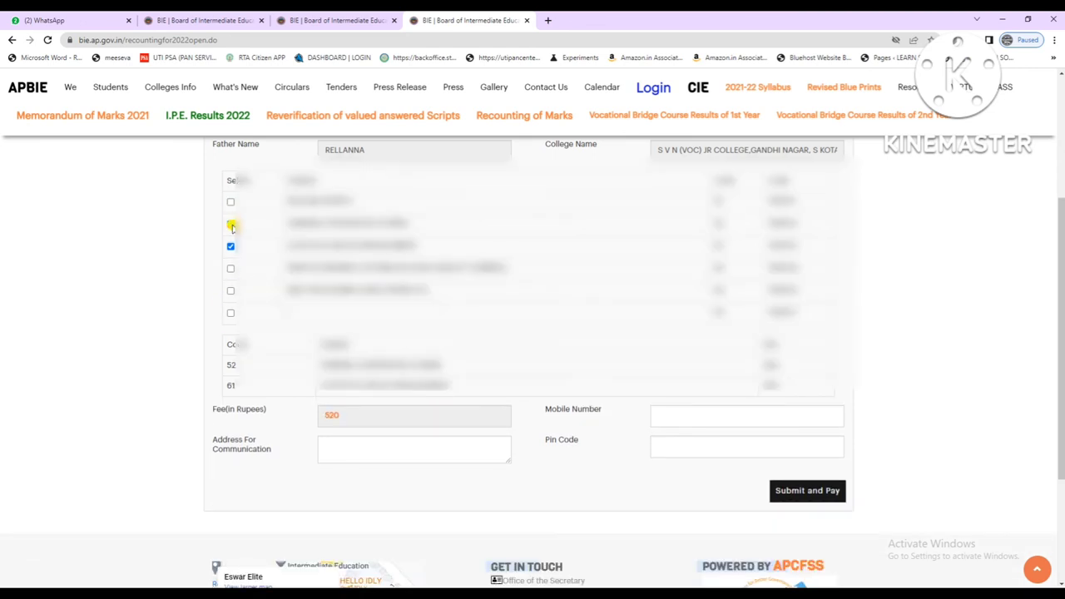
click(231, 248)
scroll(425, 325, up, 3)
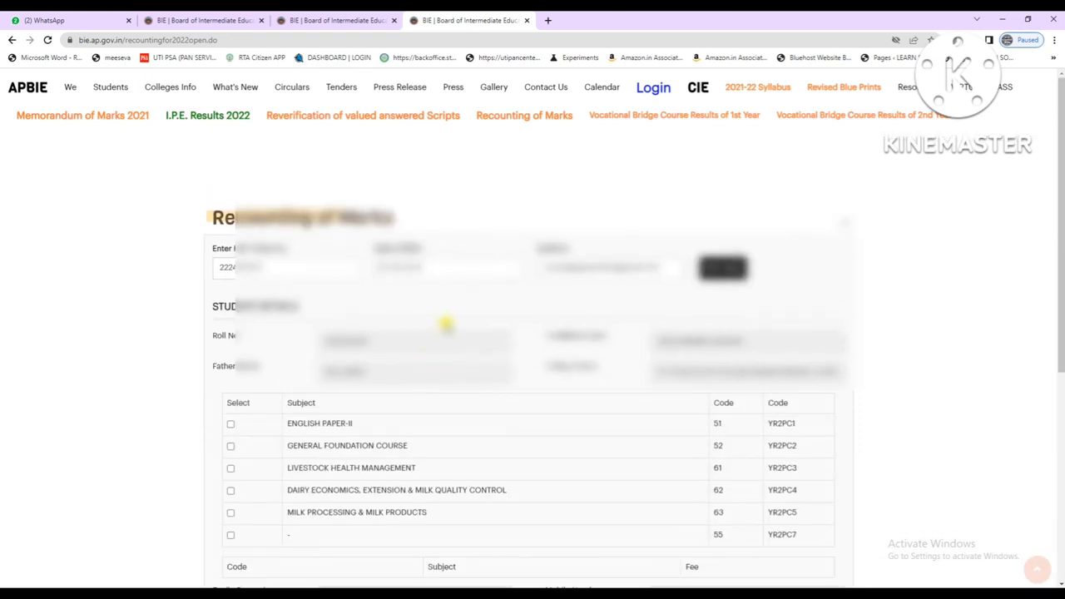
scroll(729, 407, down, 4)
scroll(732, 396, up, 3)
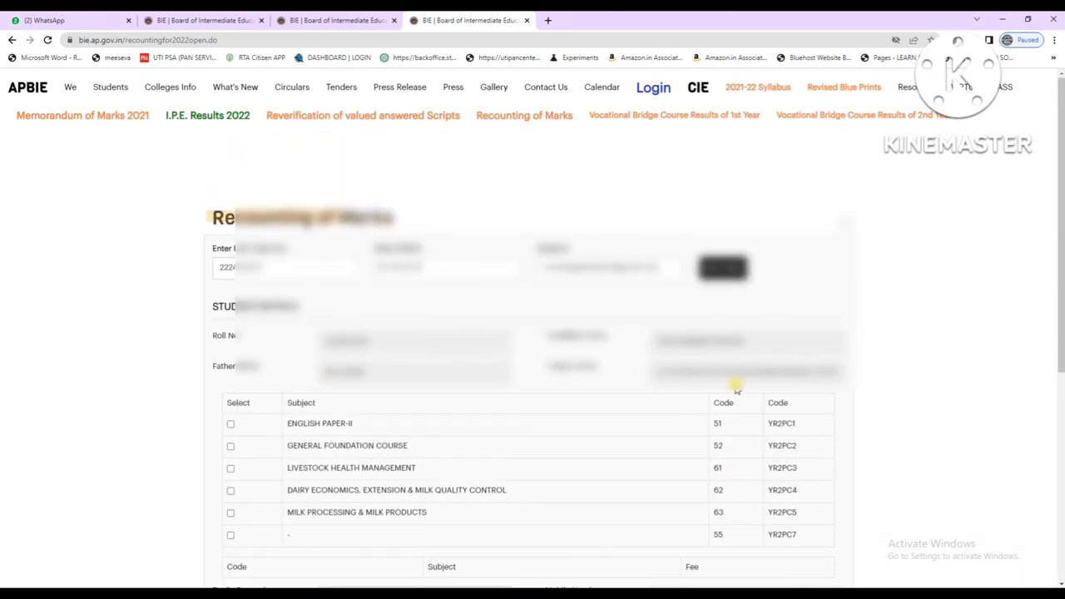